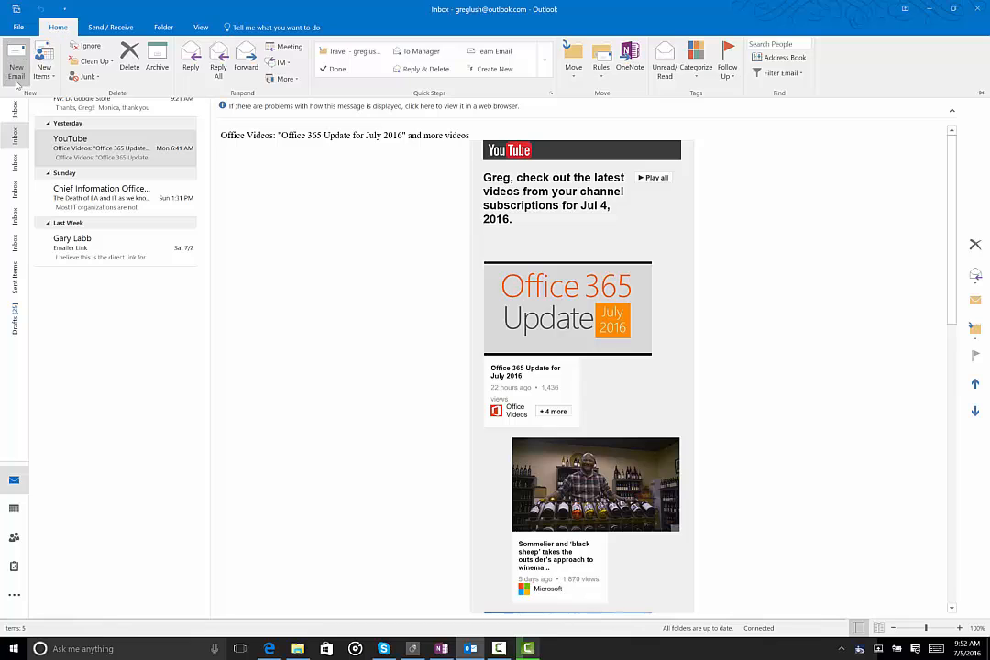
Step: Start a new email and switch its sender to the Last Mile Worker account
{"action": "left_click", "coordinate": [13, 75]}
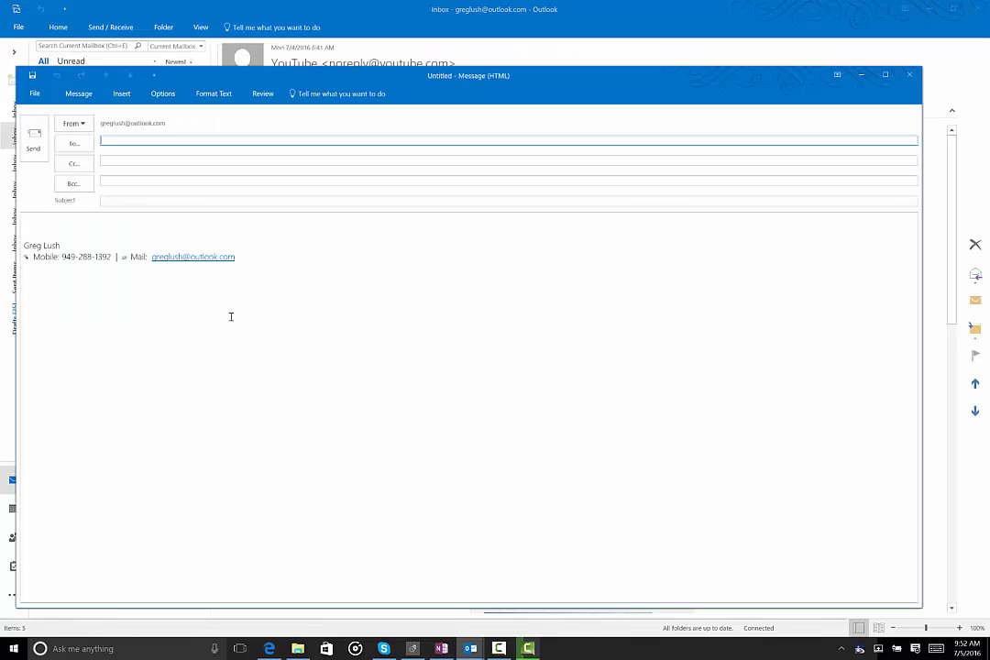
{"action": "left_click", "coordinate": [82, 124]}
{"action": "left_click", "coordinate": [99, 137]}
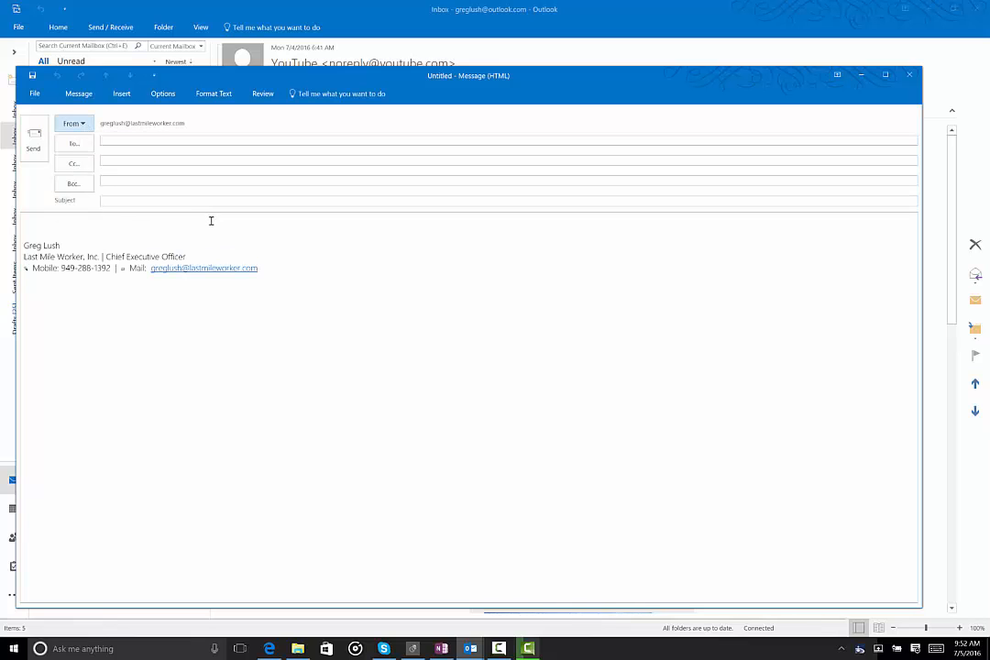
Step: Switch the new email's sender to the QMerit account
{"action": "left_click", "coordinate": [82, 123]}
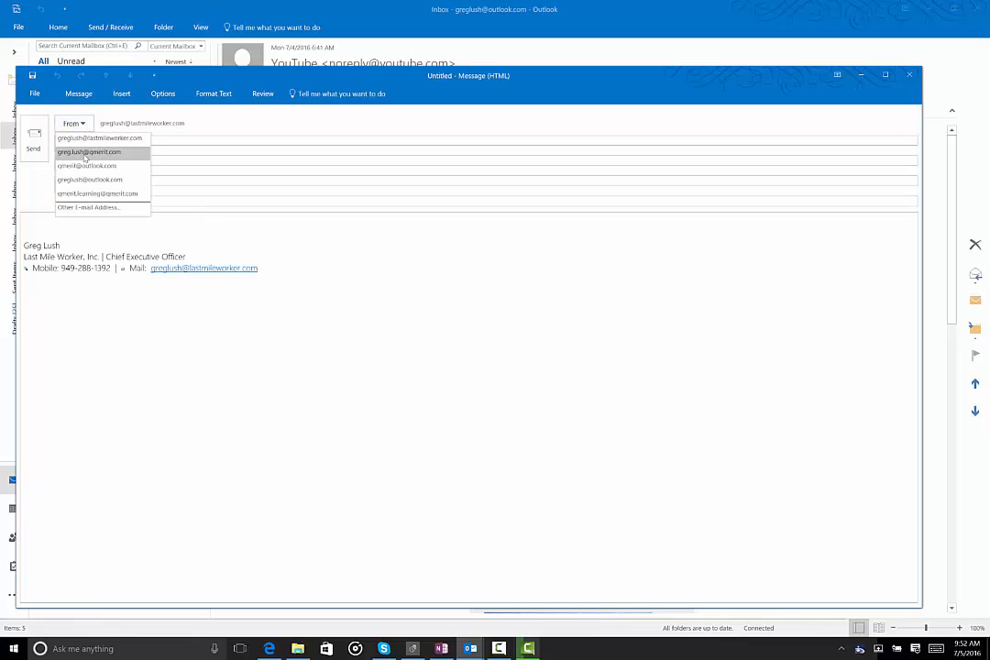
{"action": "left_click", "coordinate": [103, 150]}
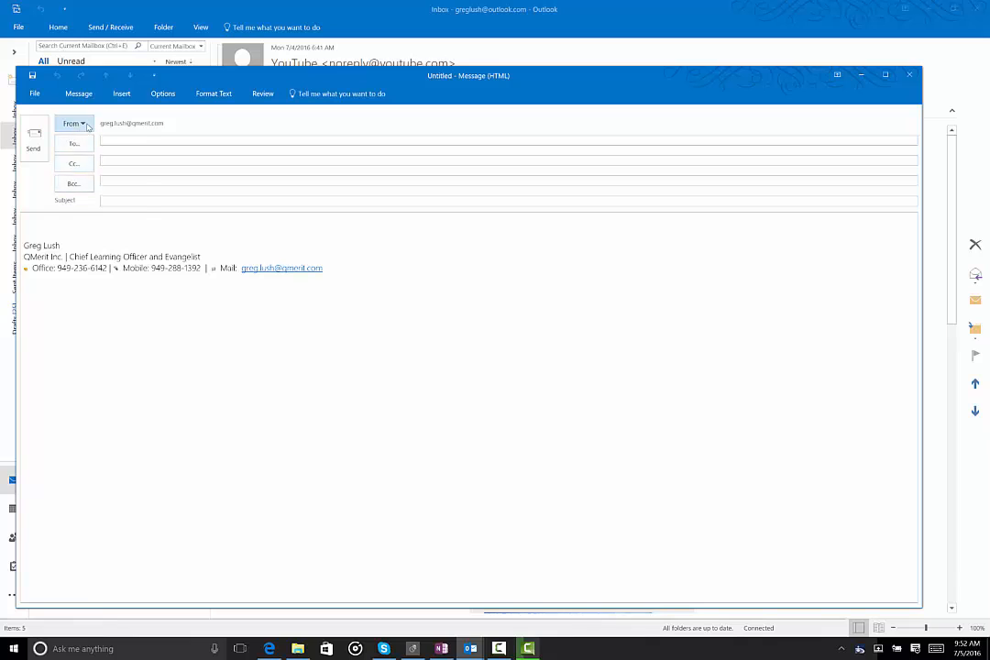
Step: Switch the sender back to the Outlook.com account and close the message without saving
{"action": "left_click", "coordinate": [82, 124]}
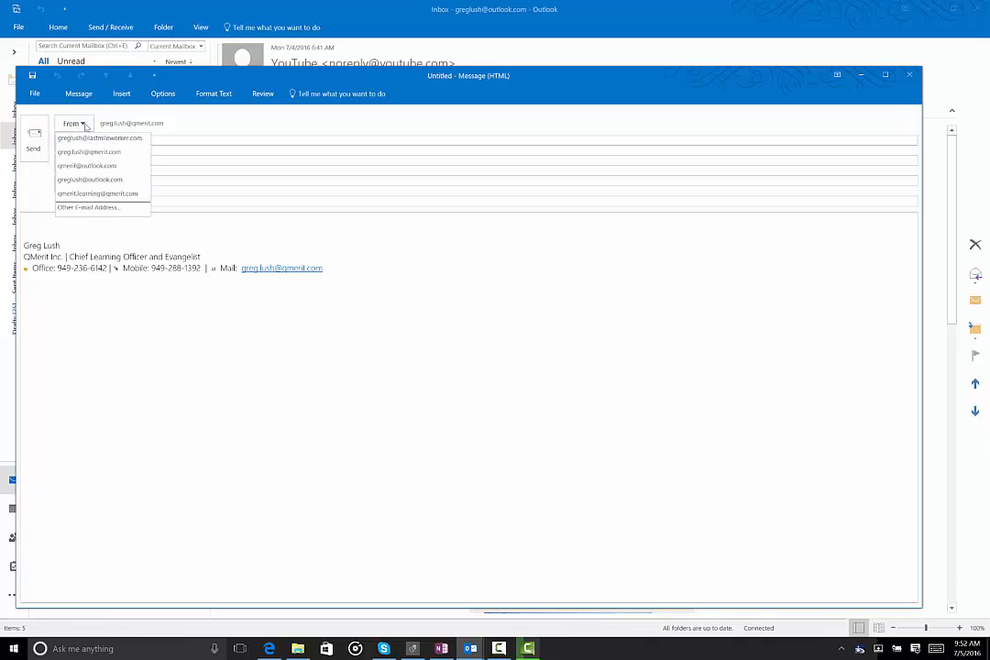
{"action": "left_click", "coordinate": [92, 179]}
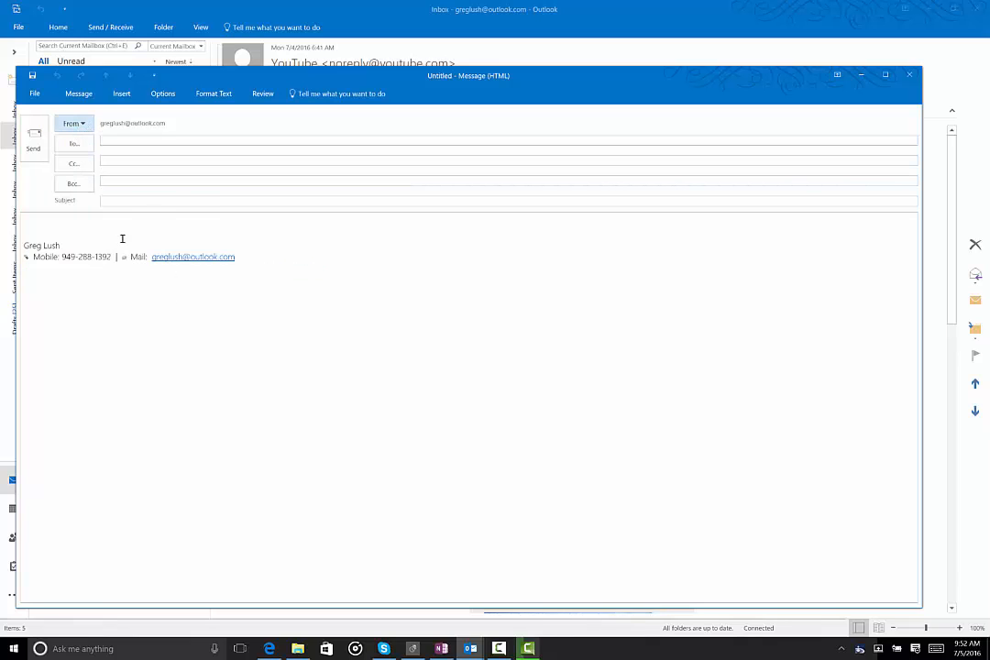
{"action": "left_click", "coordinate": [906, 77]}
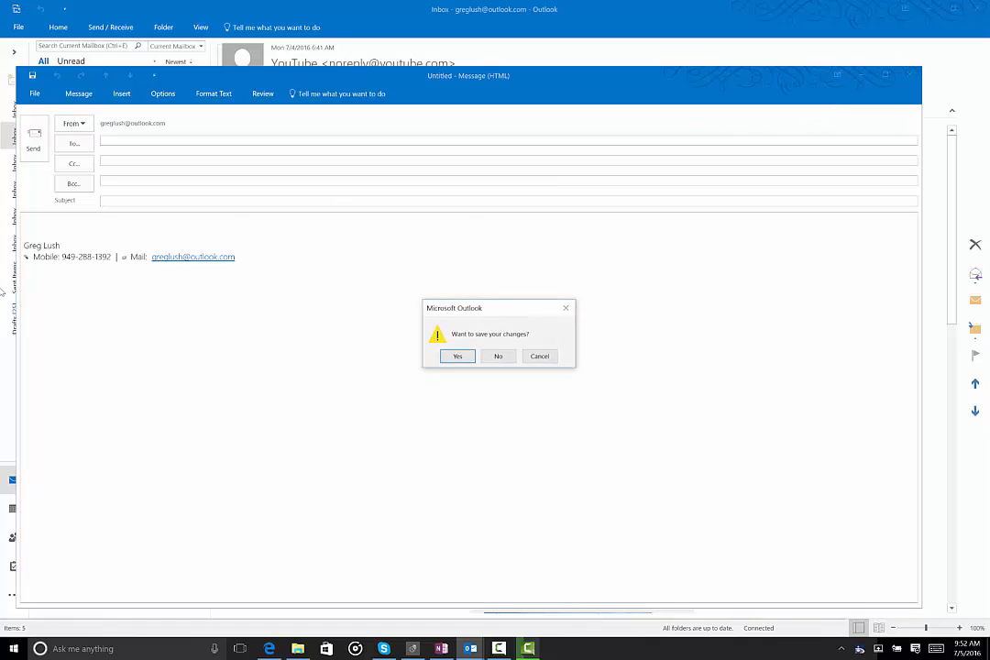
{"action": "left_click", "coordinate": [499, 355]}
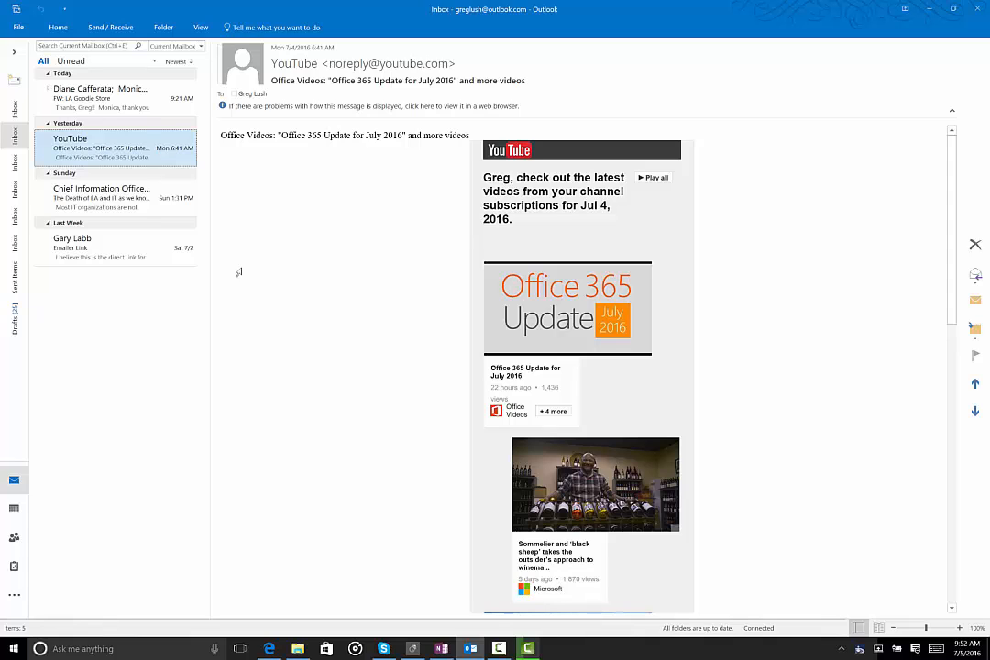
Step: Open a new blank message and close it again
{"action": "key", "text": "ctrl+n"}
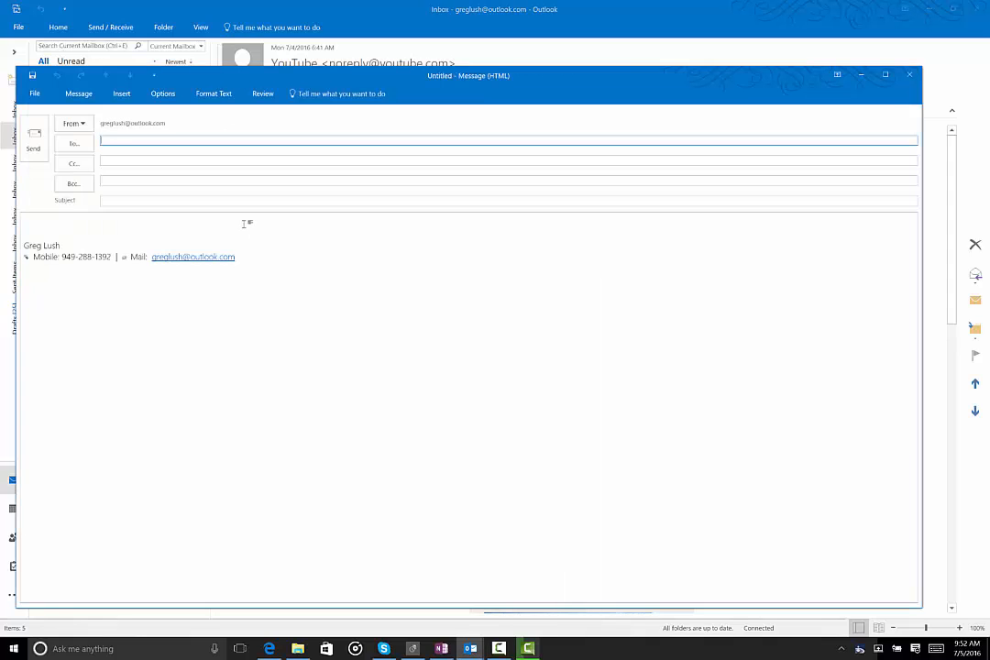
{"action": "left_click", "coordinate": [909, 74]}
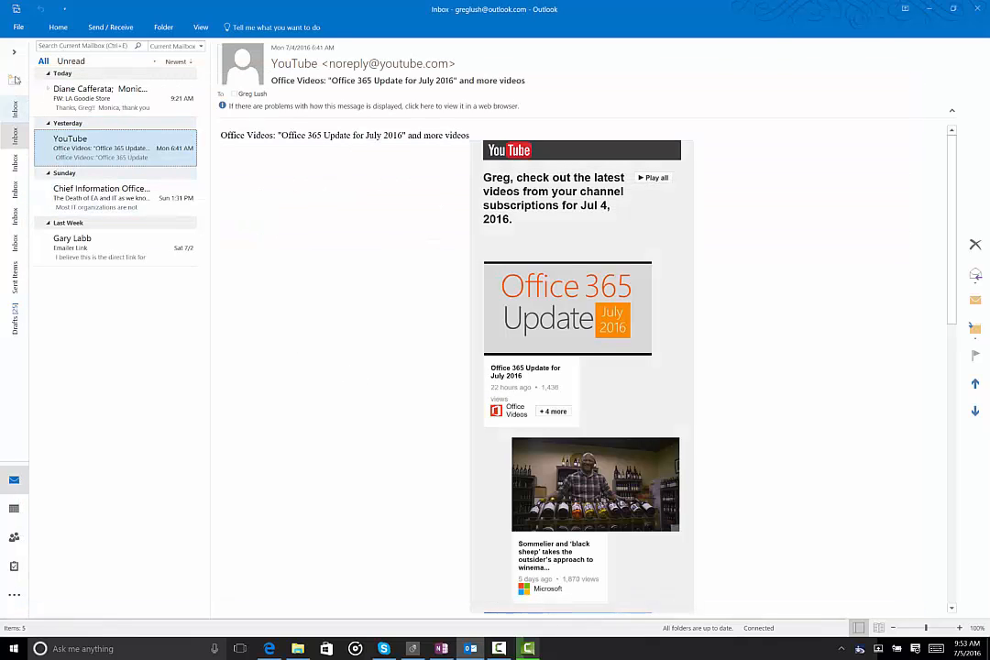
Step: Open the Signatures and Stationery dialog from the Mail section of Outlook Options
{"action": "left_click", "coordinate": [19, 26]}
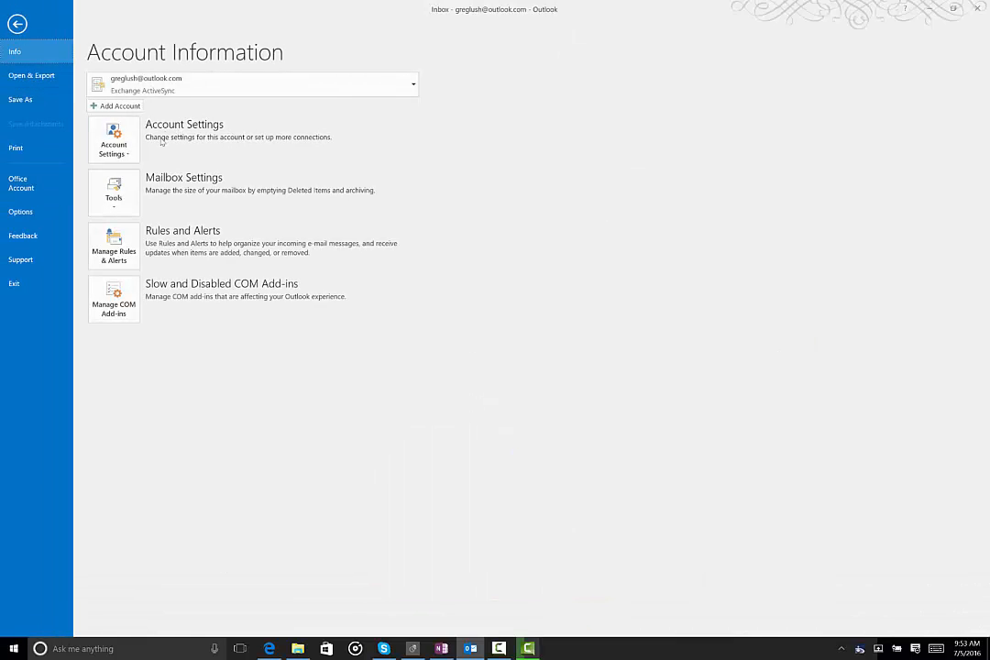
{"action": "key", "text": "Escape"}
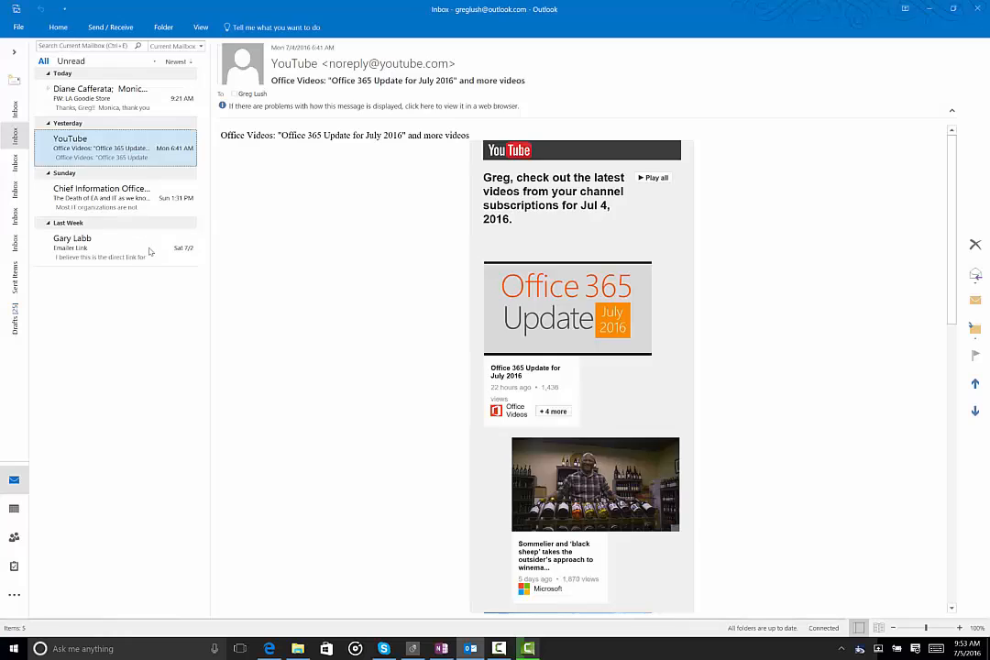
{"action": "left_click_drag", "start_coordinate": [540, 87], "coordinate": [281, 75]}
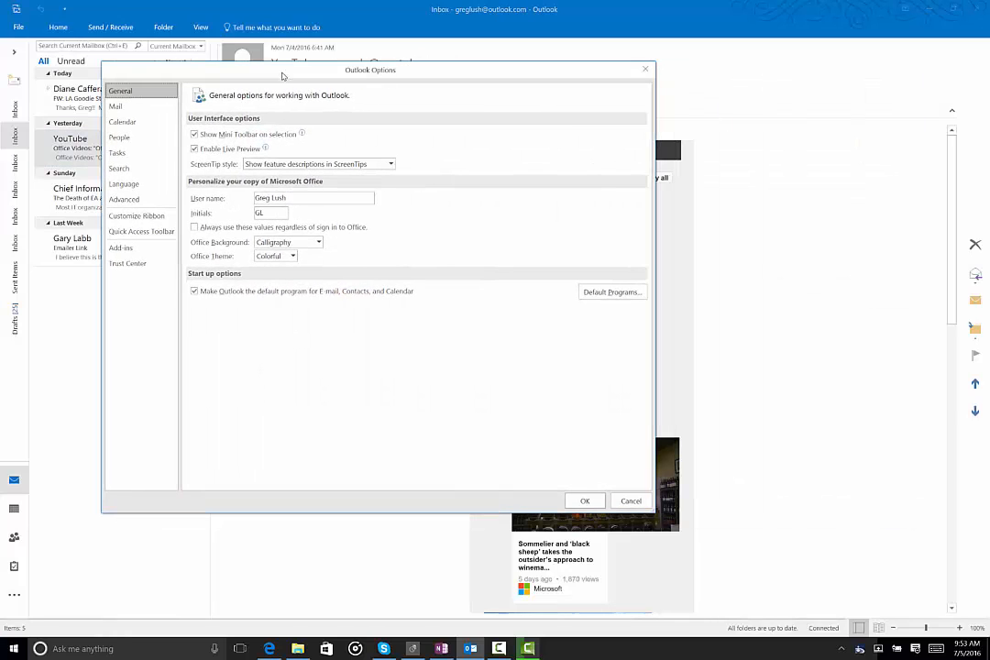
{"action": "left_click", "coordinate": [115, 106]}
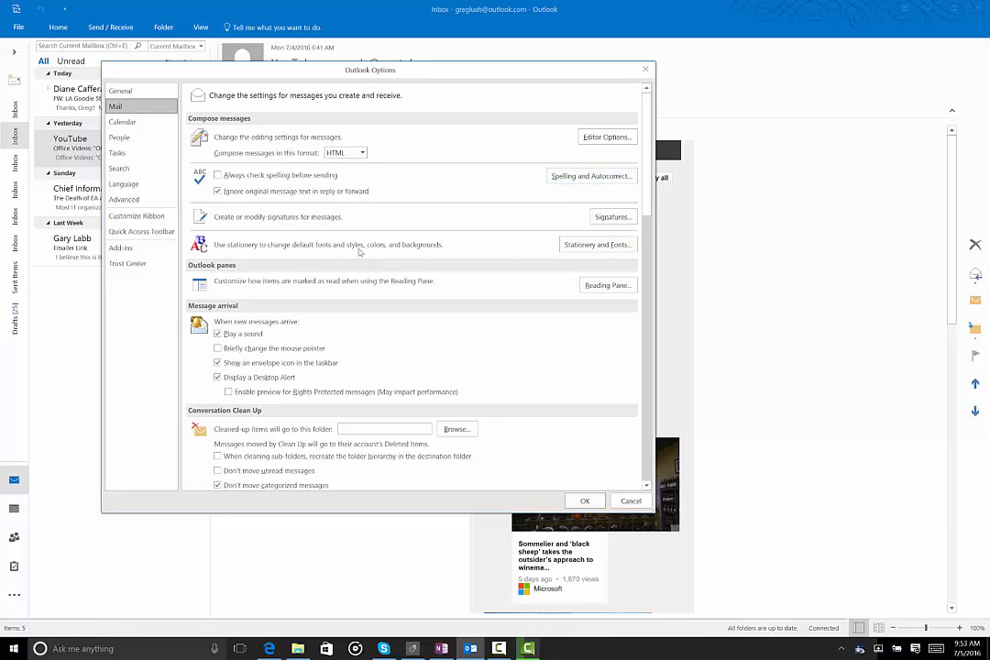
{"action": "left_click", "coordinate": [612, 217]}
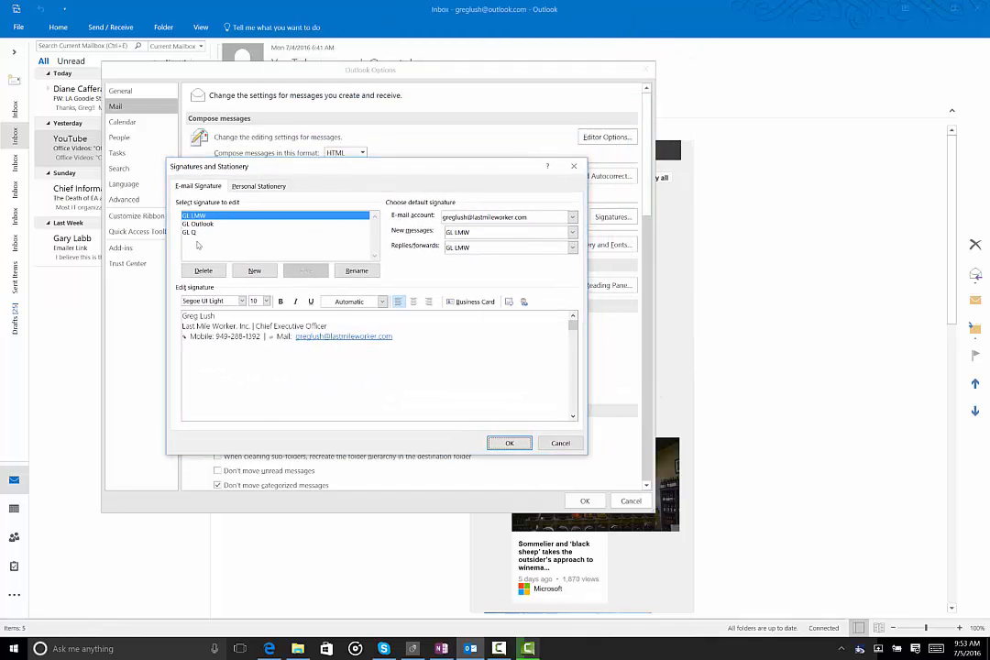
Step: Review the GL Outlook, GL Q and GL LMW signatures and the default-signature account list, then cancel both dialogs
{"action": "left_click", "coordinate": [189, 225]}
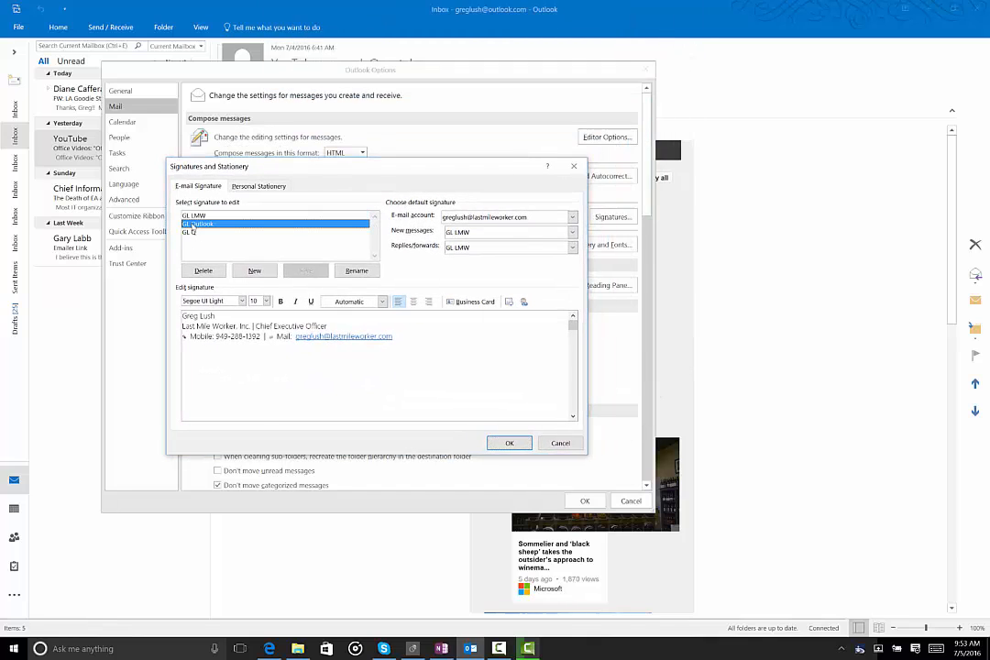
{"action": "left_click", "coordinate": [189, 233]}
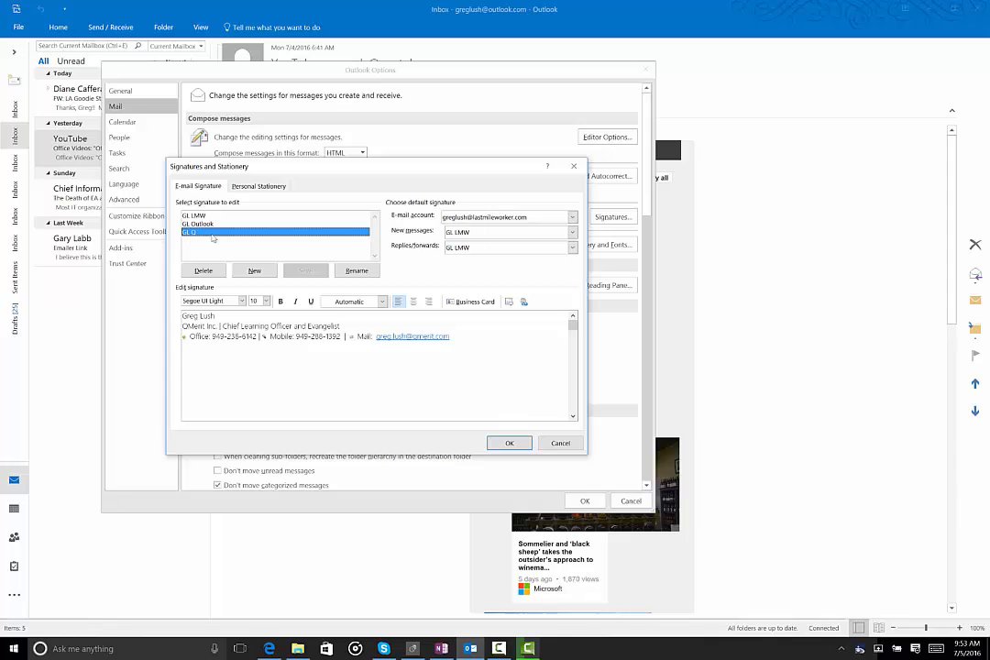
{"action": "left_click", "coordinate": [194, 215]}
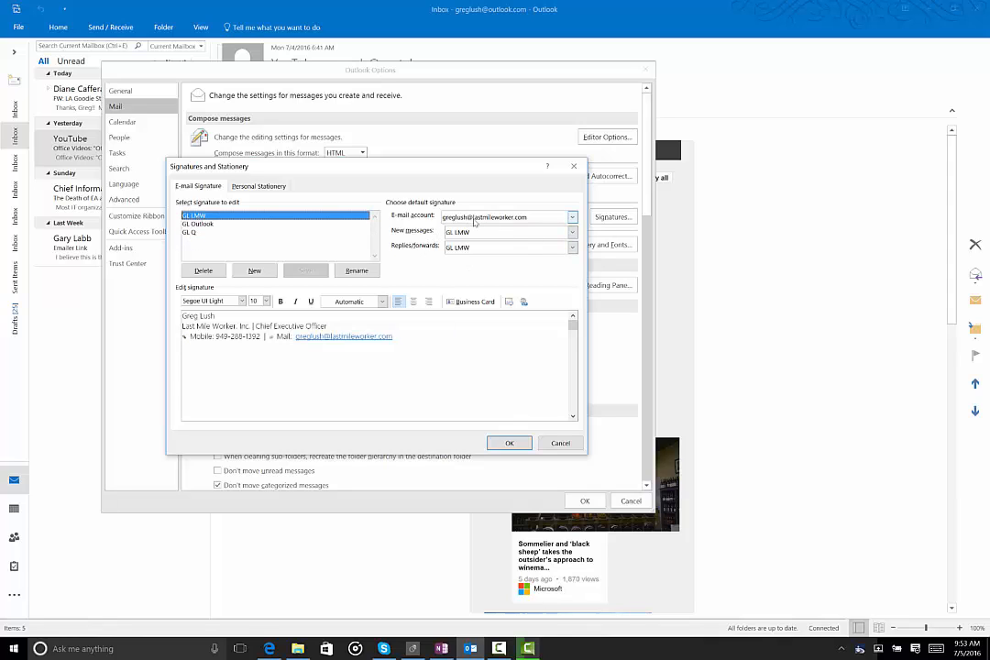
{"action": "left_click", "coordinate": [572, 218]}
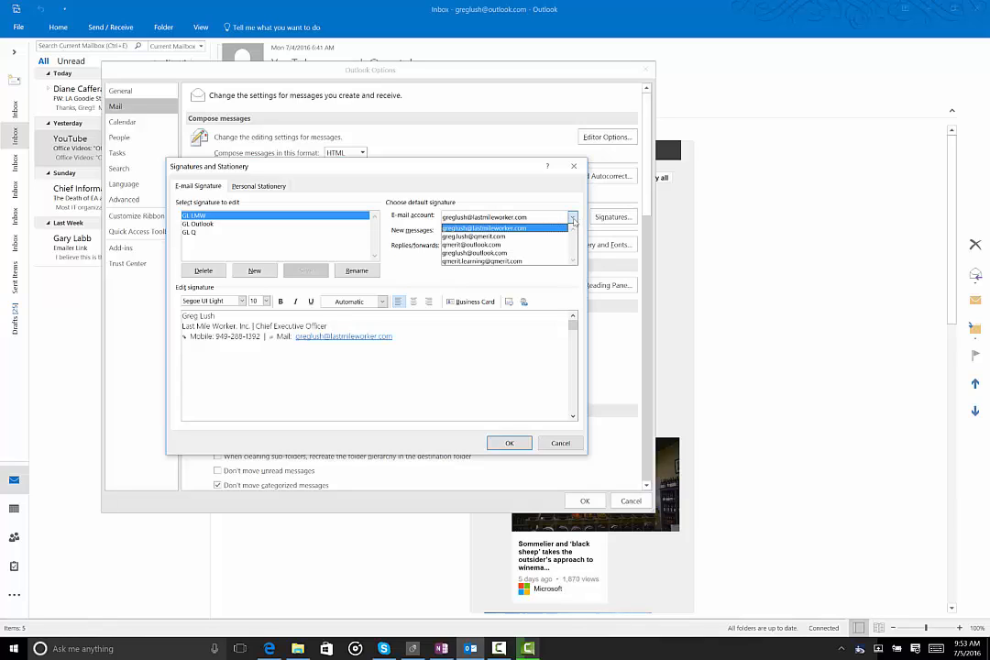
{"action": "left_click", "coordinate": [572, 218]}
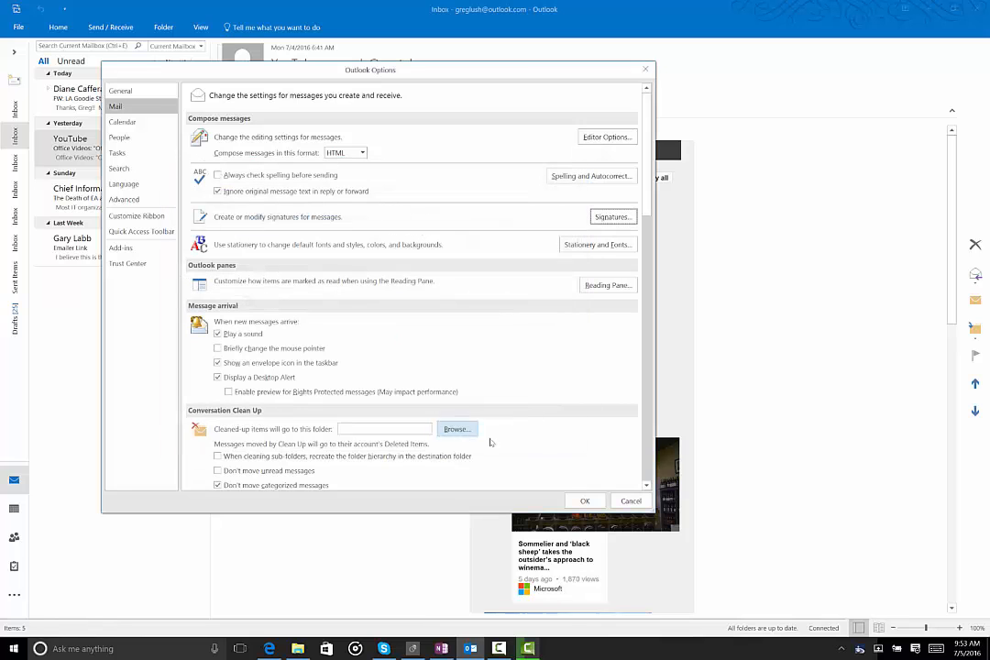
{"action": "left_click", "coordinate": [560, 442]}
{"action": "left_click", "coordinate": [630, 502]}
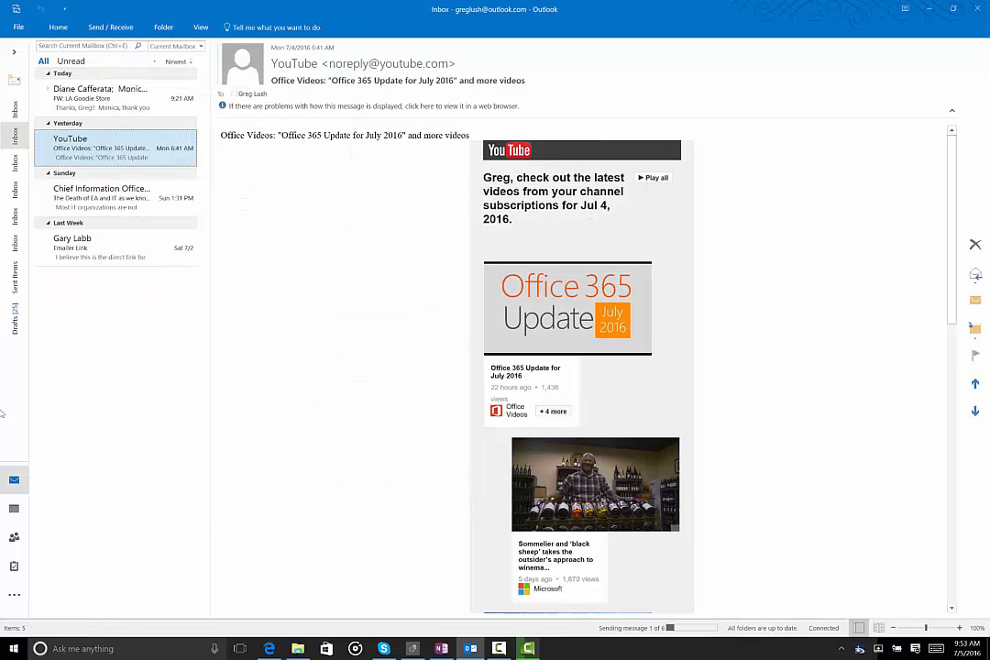
Step: Reply to the YouTube message and type placeholder text in the reply body
{"action": "right_click", "coordinate": [121, 145]}
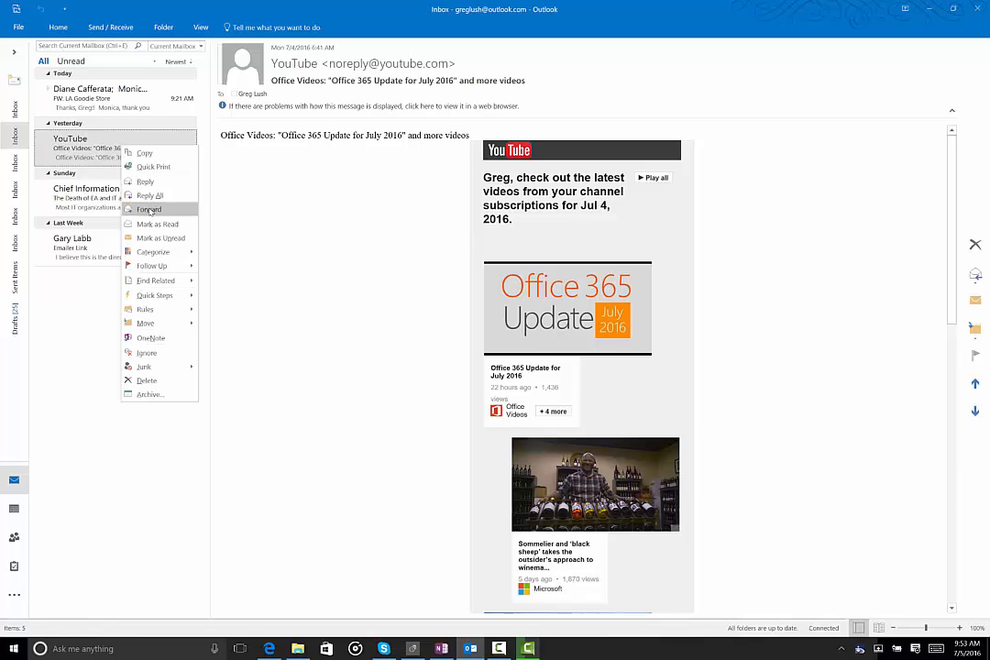
{"action": "left_click", "coordinate": [150, 184]}
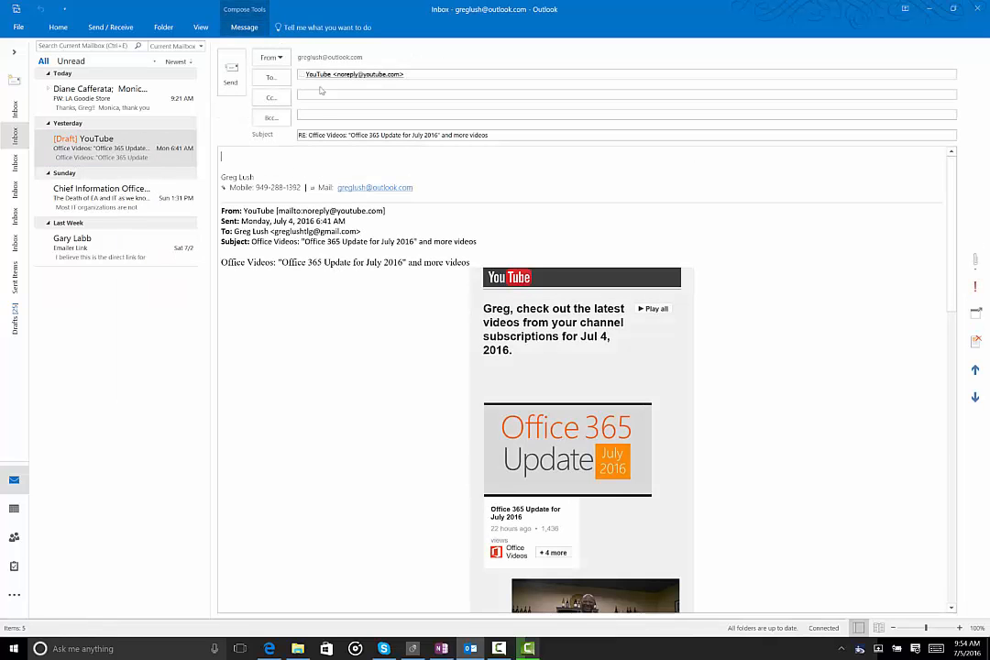
{"action": "left_click", "coordinate": [311, 94]}
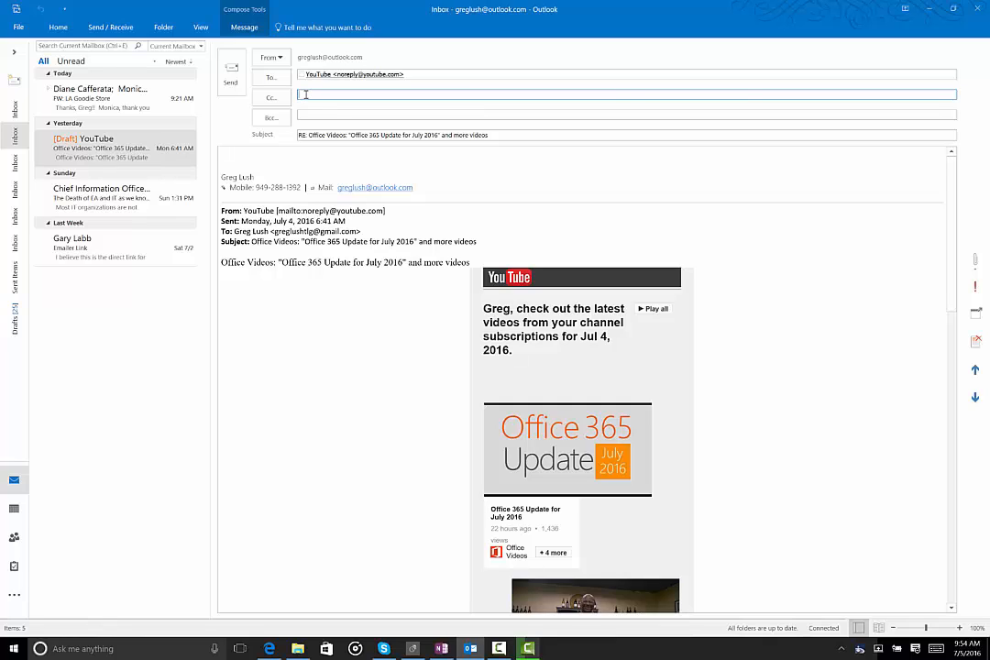
{"action": "left_click", "coordinate": [310, 114]}
{"action": "left_click", "coordinate": [230, 156]}
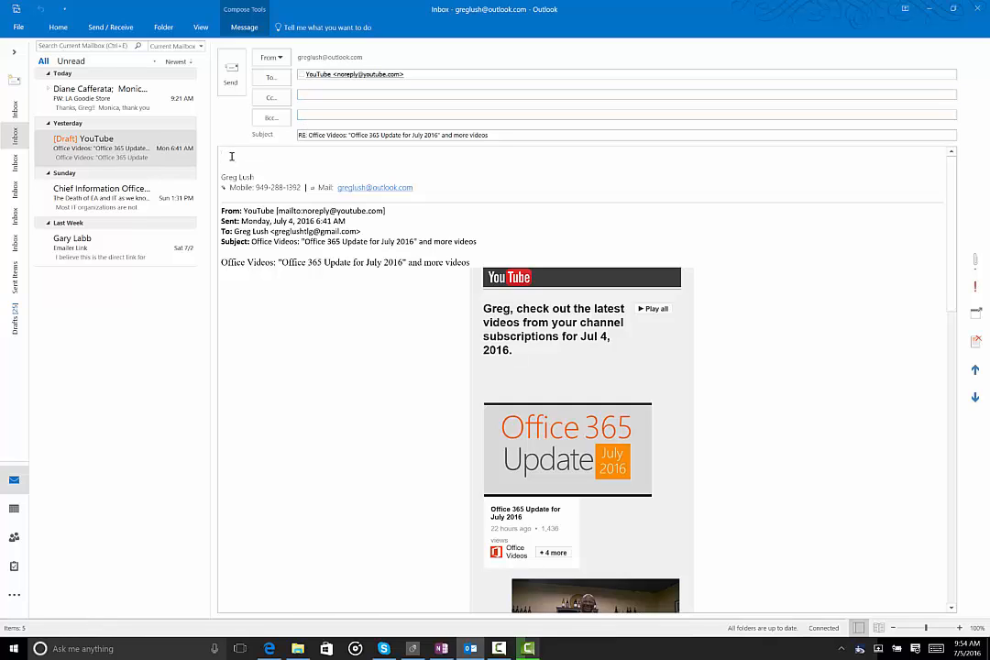
{"action": "type", "text": "lkdjflkdsjf"}
Step: Select the typed text, switch to another message, reopen the reply draft and discard it
{"action": "mouse_move", "coordinate": [358, 77]}
{"action": "double_click", "coordinate": [237, 155]}
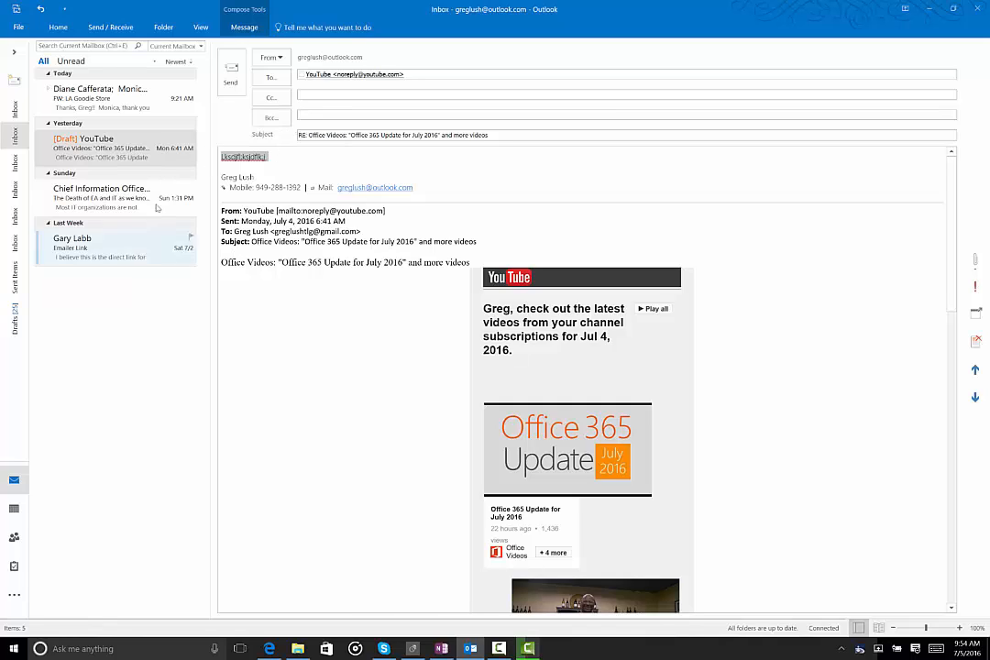
{"action": "left_click", "coordinate": [119, 206]}
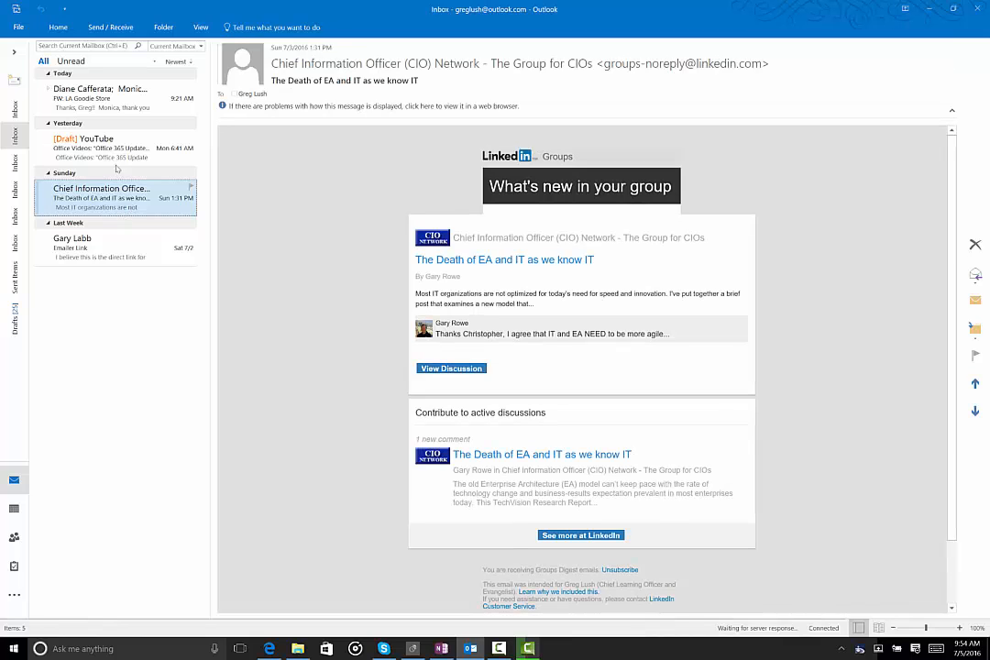
{"action": "left_click", "coordinate": [77, 154]}
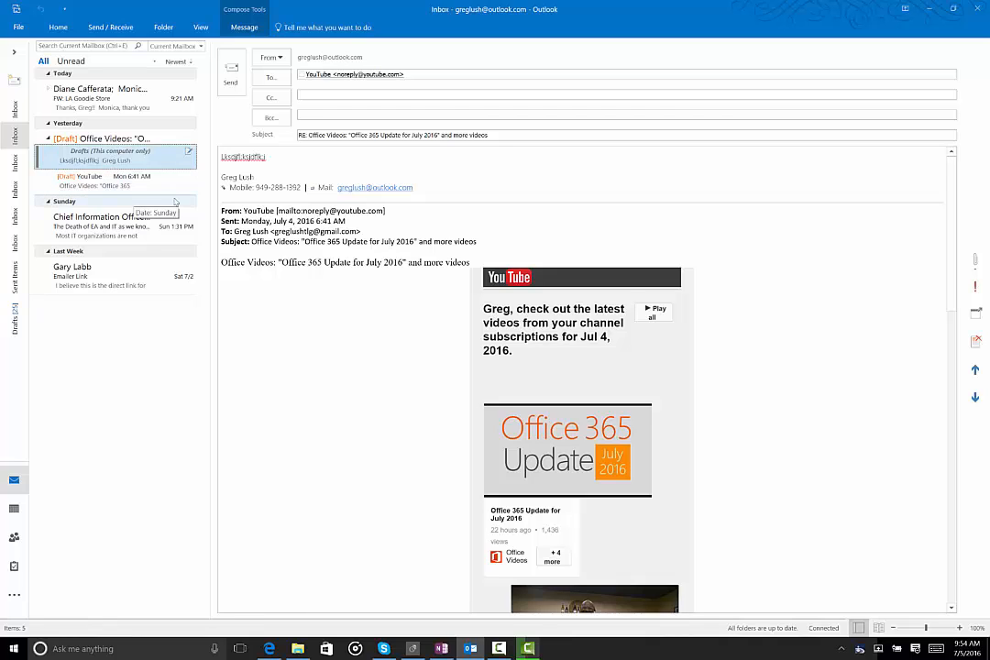
{"action": "left_click", "coordinate": [976, 343]}
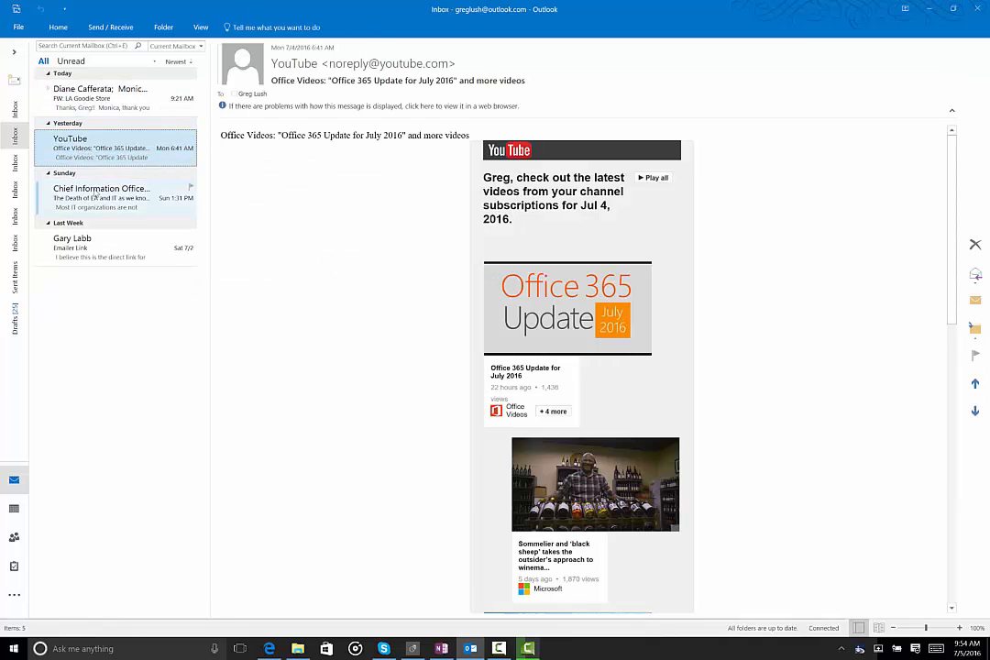
Step: Expand the folder pane and browse the favourites and the Outlook.com account's folders, then minimise the pane
{"action": "left_click", "coordinate": [13, 52]}
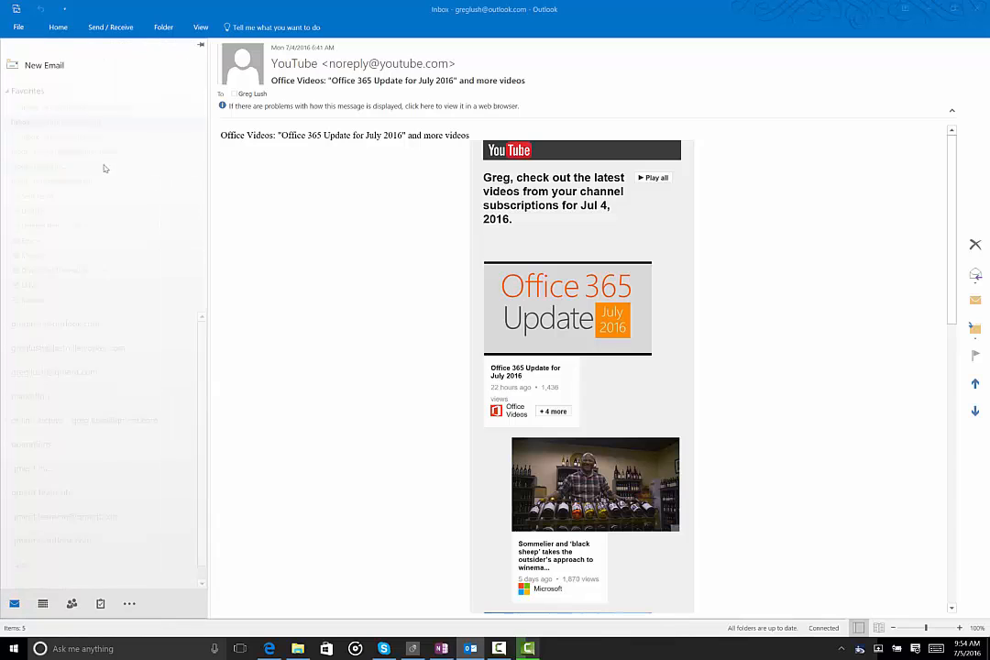
{"action": "left_click", "coordinate": [310, 187]}
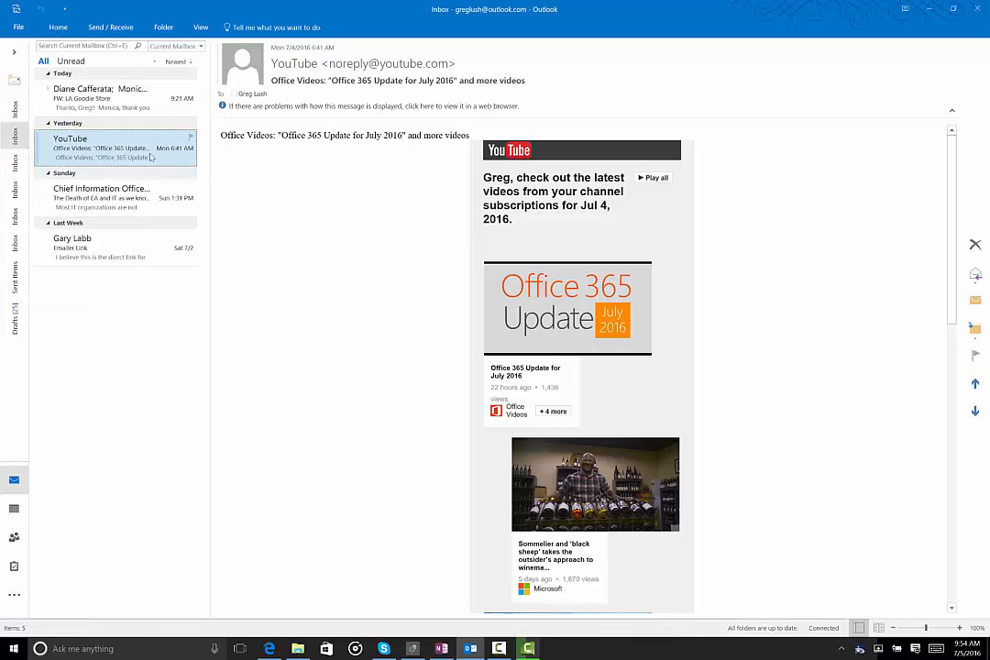
{"action": "left_click", "coordinate": [14, 52]}
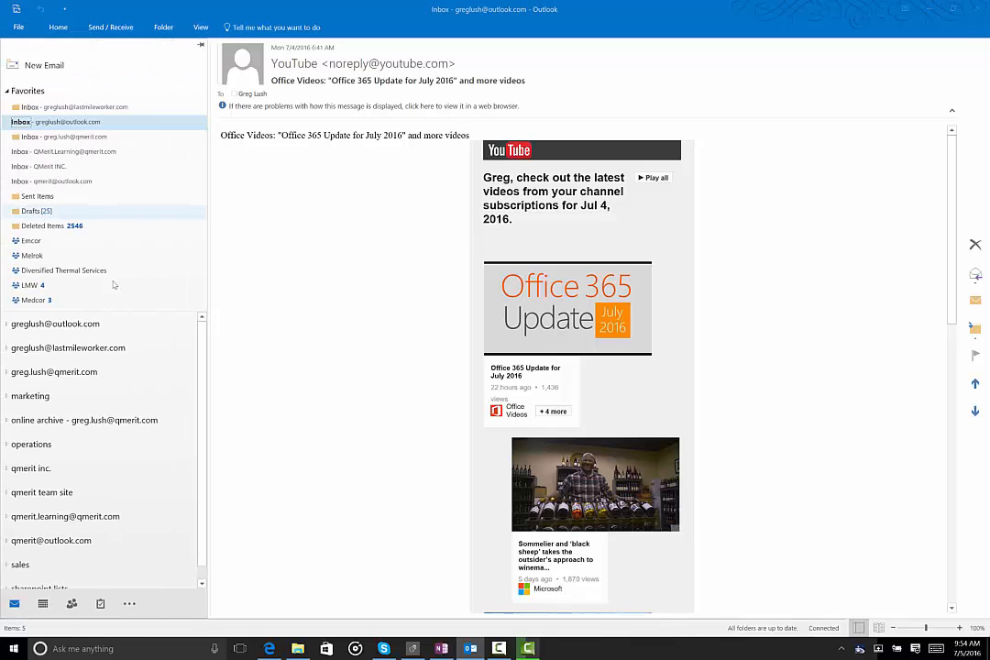
{"action": "left_click", "coordinate": [200, 46]}
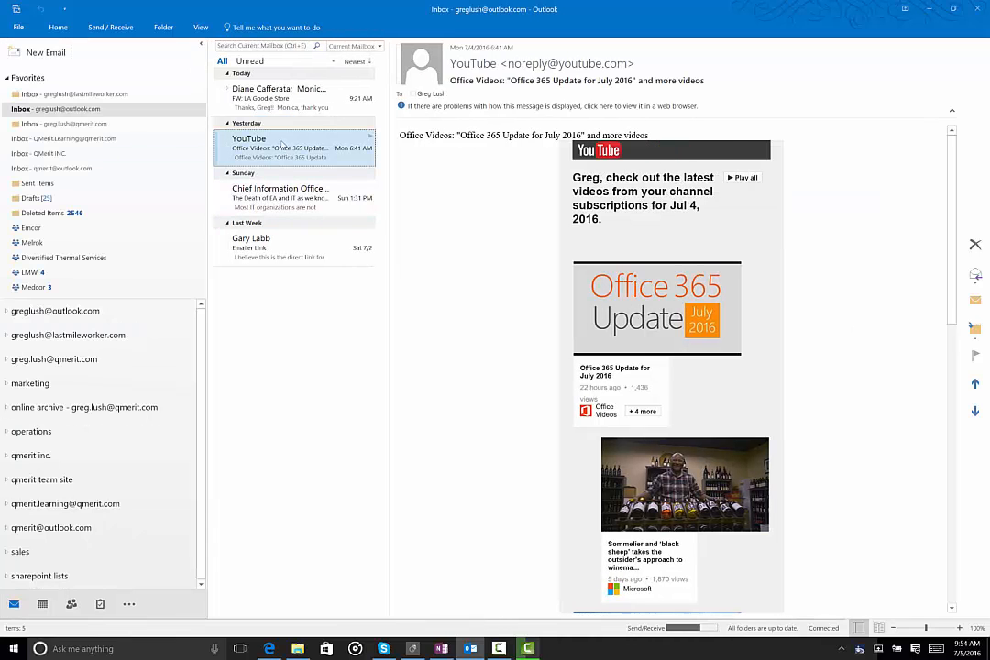
{"action": "left_click", "coordinate": [6, 312]}
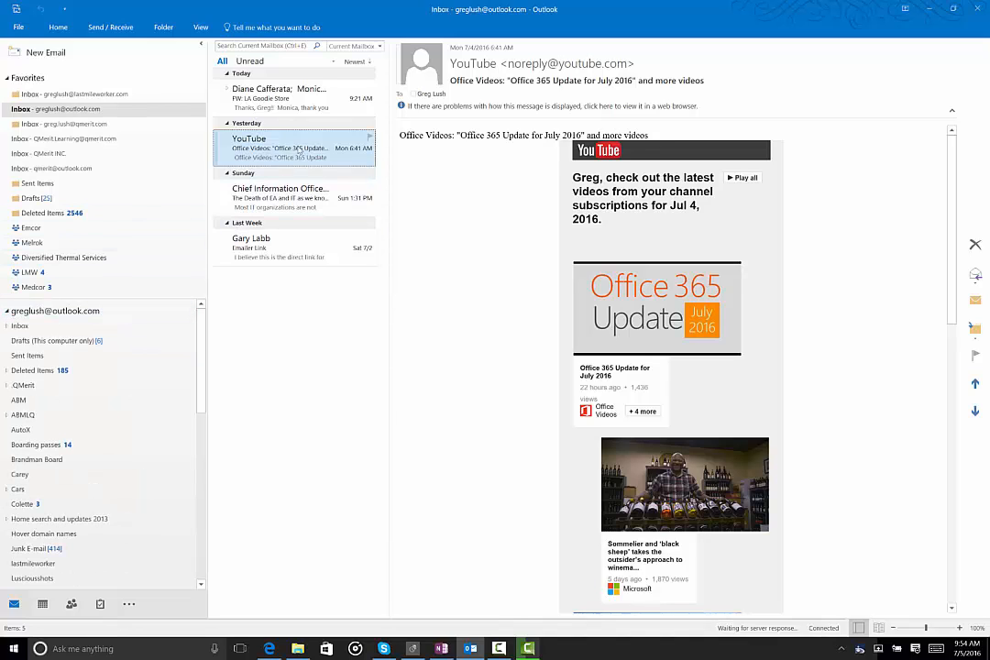
{"action": "mouse_move", "coordinate": [298, 152]}
{"action": "left_mouse_down"}
{"action": "mouse_move", "coordinate": [60, 275]}
{"action": "mouse_move", "coordinate": [68, 381]}
{"action": "mouse_move", "coordinate": [59, 414]}
{"action": "mouse_move", "coordinate": [280, 156]}
{"action": "left_mouse_up"}
{"action": "left_click", "coordinate": [202, 45]}
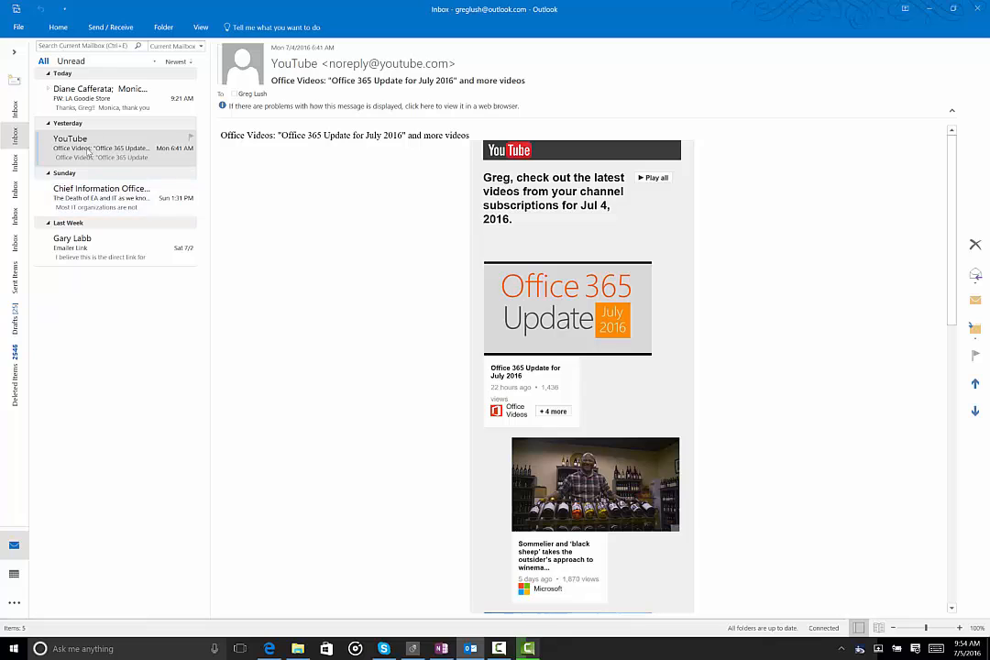
Step: Flag the YouTube message in the Outlook.com inbox for follow-up
{"action": "left_click", "coordinate": [88, 154]}
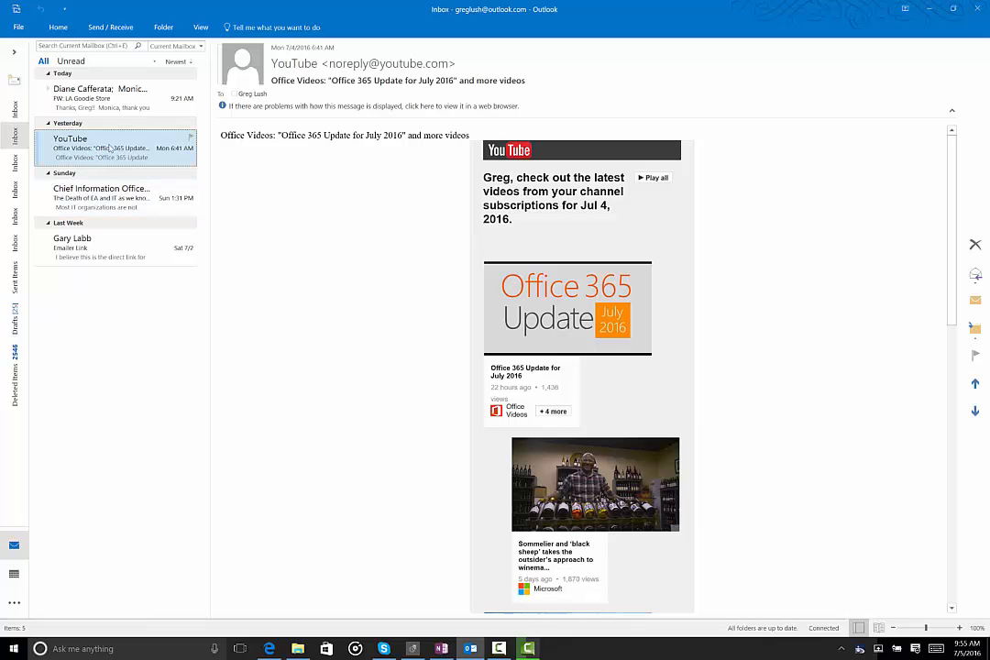
{"action": "right_click", "coordinate": [109, 148]}
{"action": "mouse_move", "coordinate": [149, 328]}
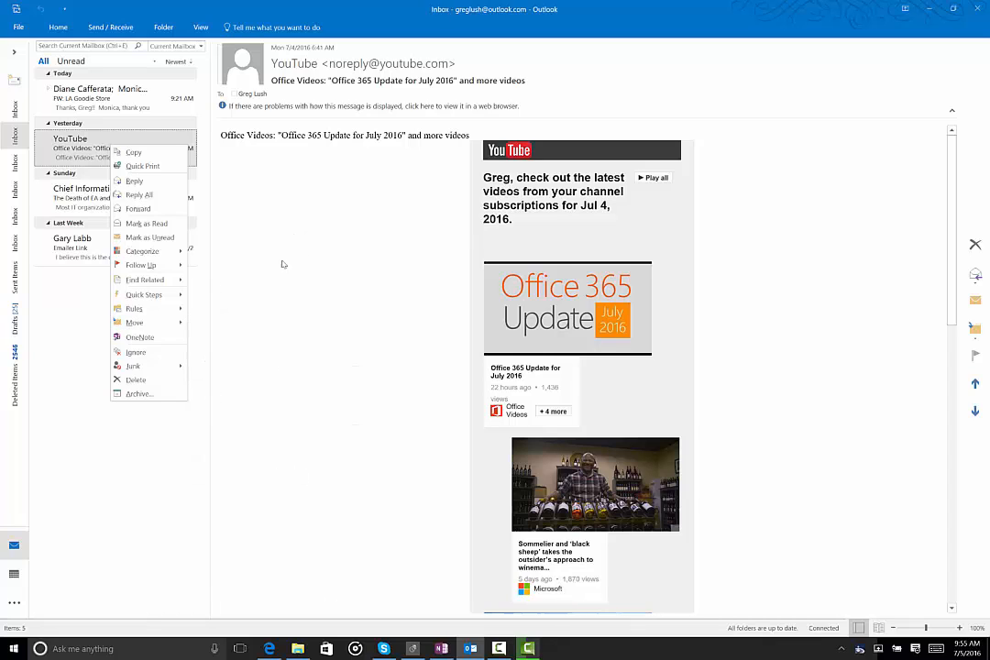
{"action": "mouse_move", "coordinate": [167, 265]}
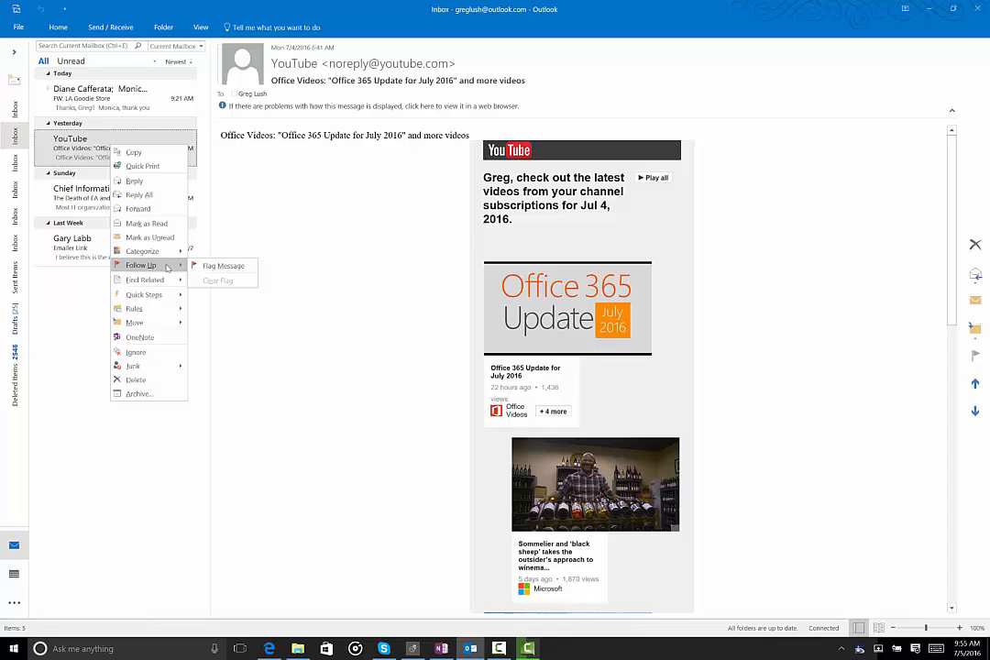
{"action": "left_click", "coordinate": [236, 267]}
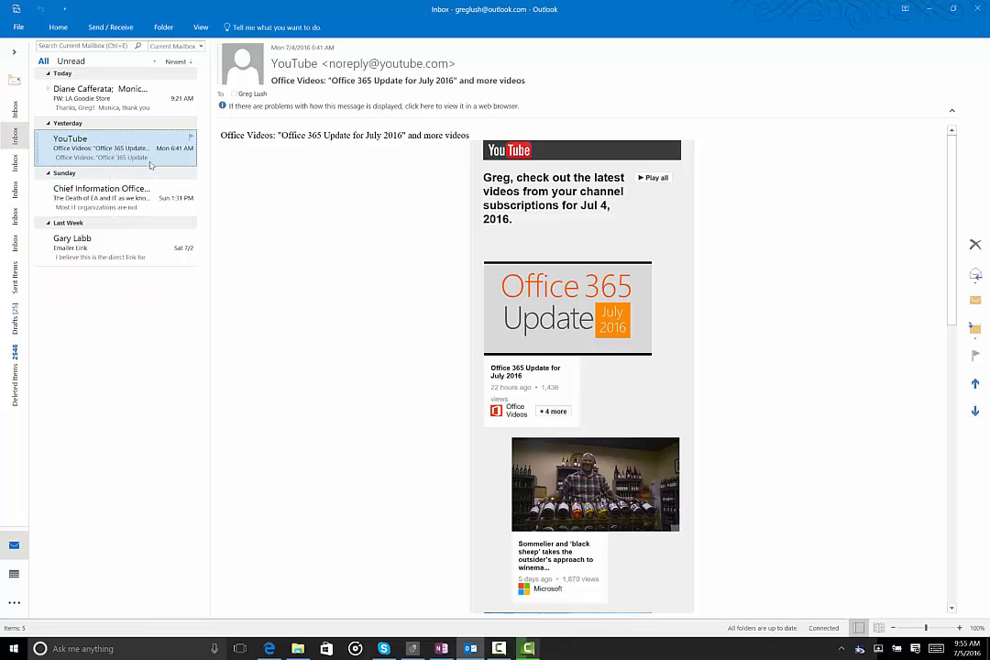
Step: Switch to Tasks and open the Solution design | CSG International item from the To-Do list, then close it
{"action": "left_click", "coordinate": [13, 602]}
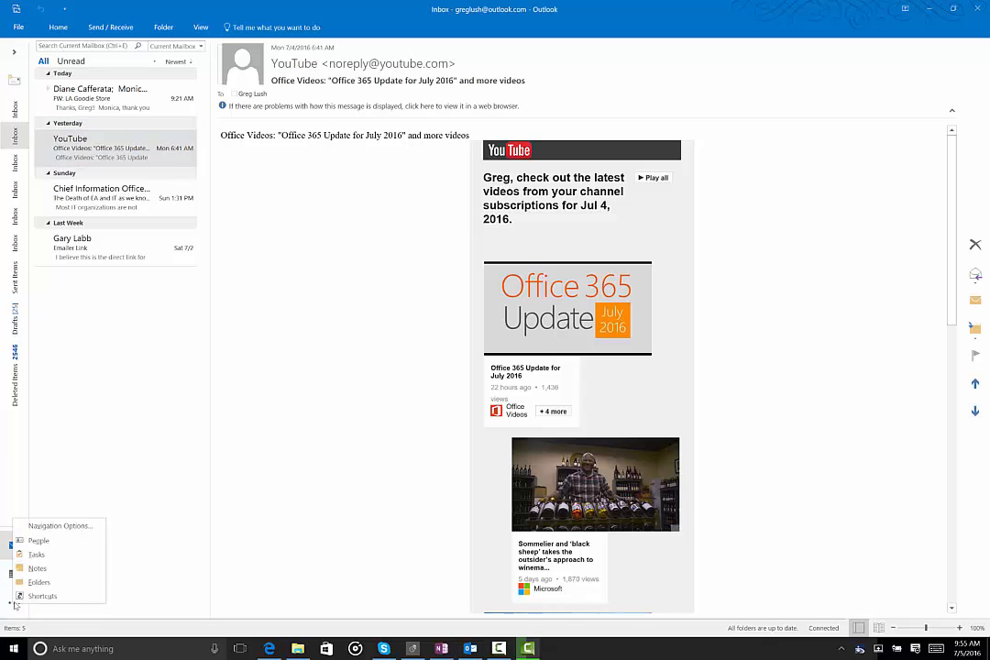
{"action": "left_click", "coordinate": [36, 554]}
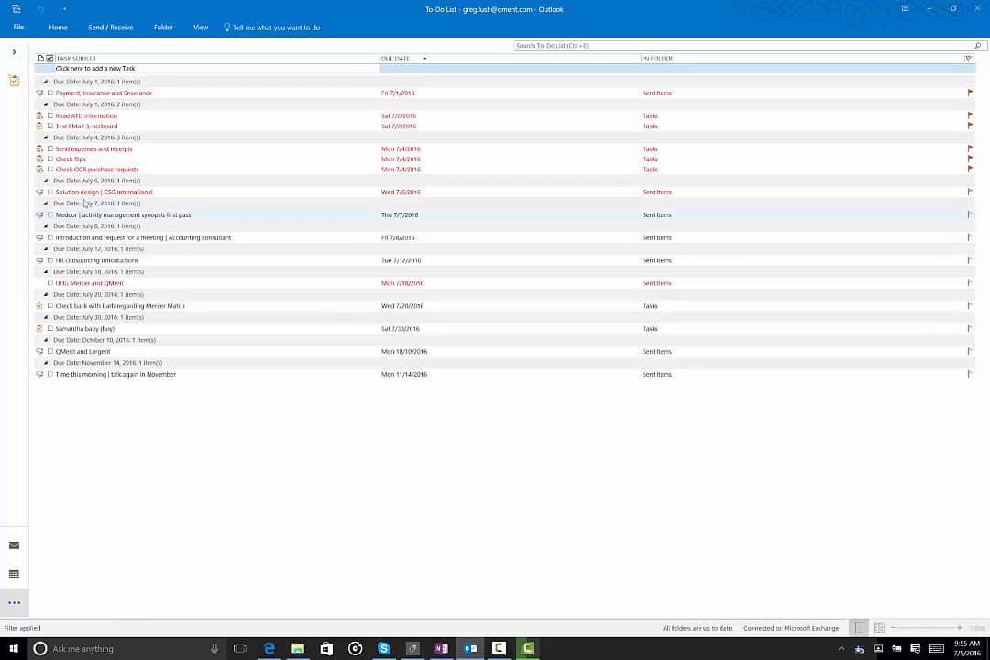
{"action": "left_click", "coordinate": [80, 191]}
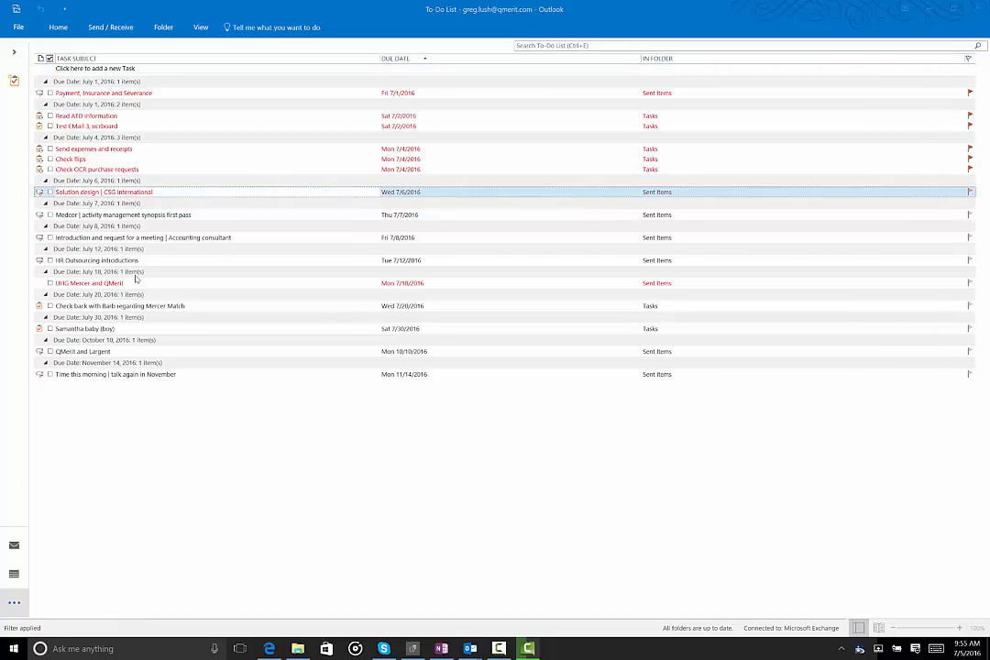
{"action": "key", "text": "Return"}
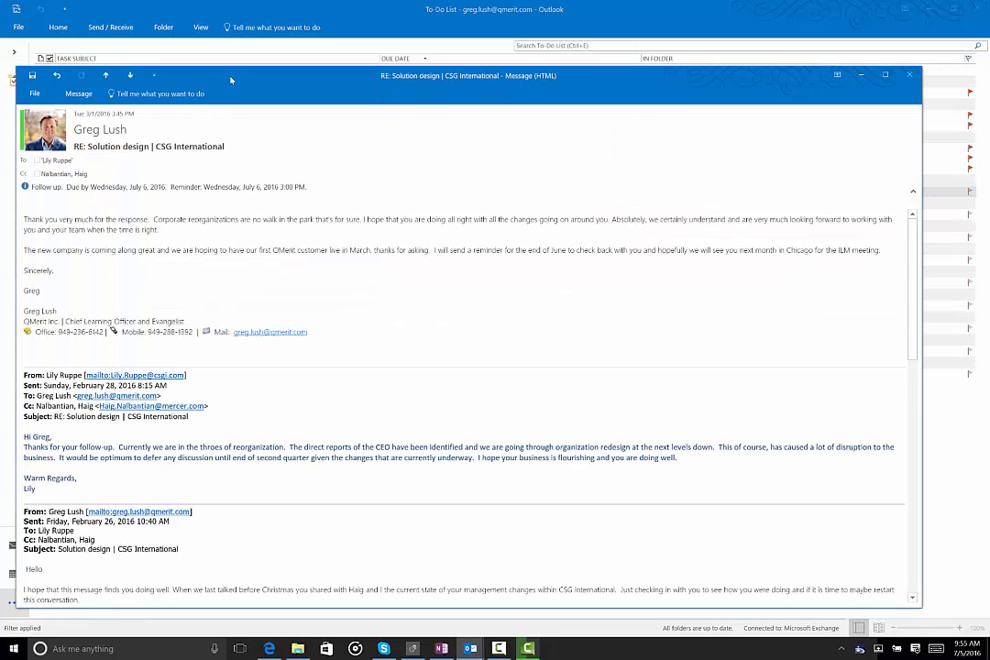
{"action": "left_click_drag", "start_coordinate": [231, 80], "coordinate": [263, 26]}
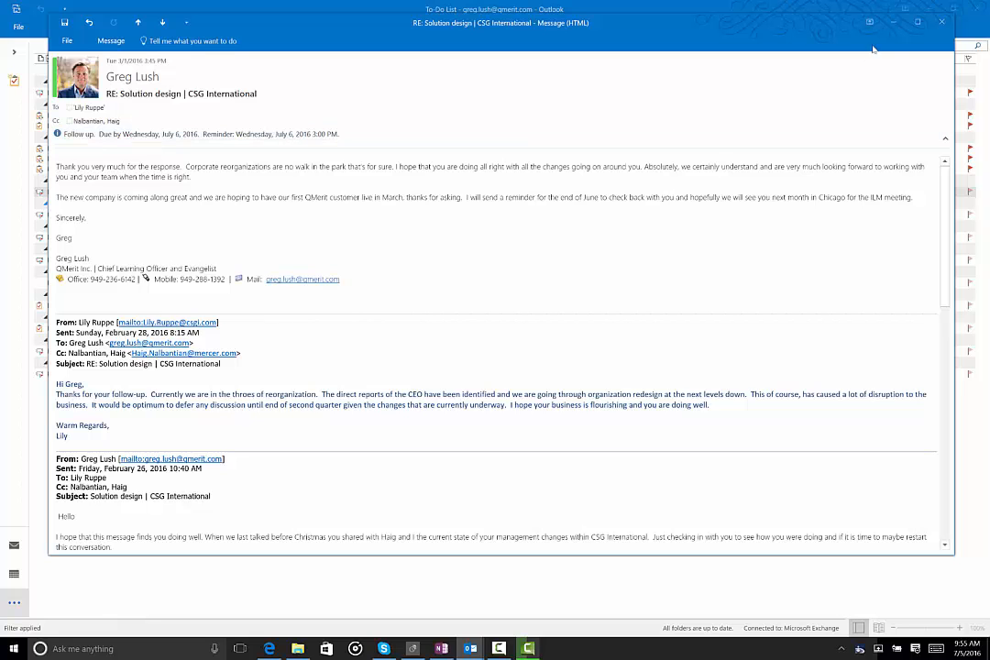
{"action": "left_click", "coordinate": [941, 21]}
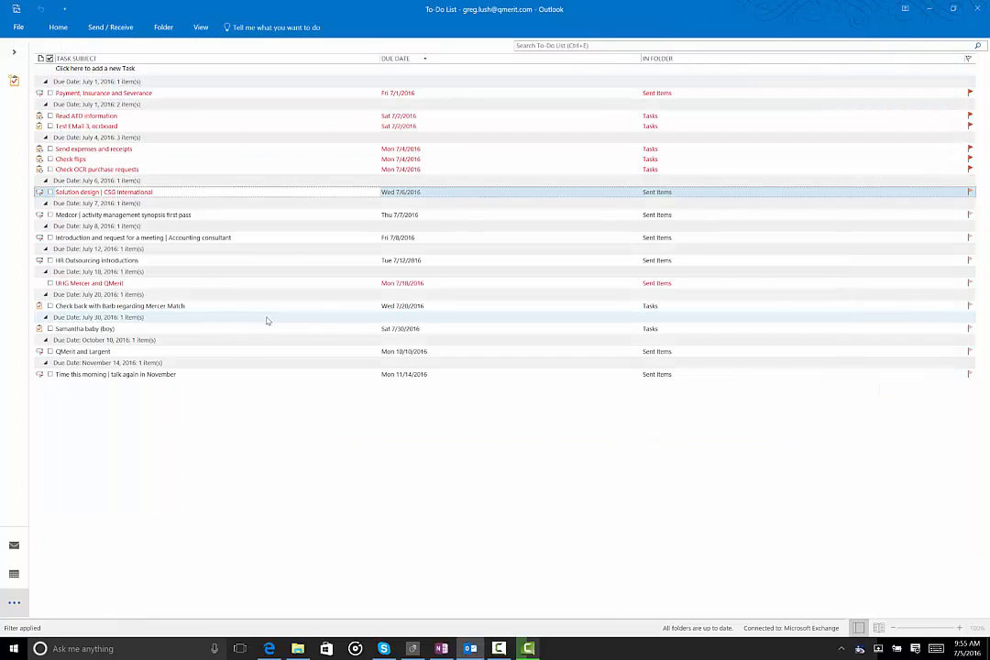
Step: Change the Solution design | CSG International task's due date to July 20, 2016
{"action": "left_click", "coordinate": [425, 193]}
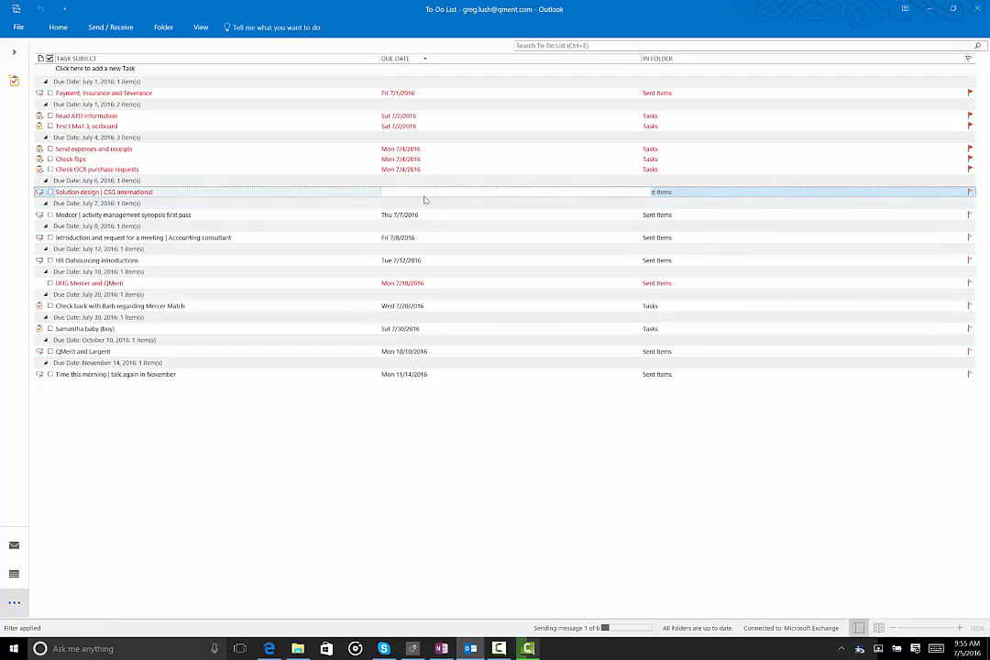
{"action": "left_click", "coordinate": [645, 191]}
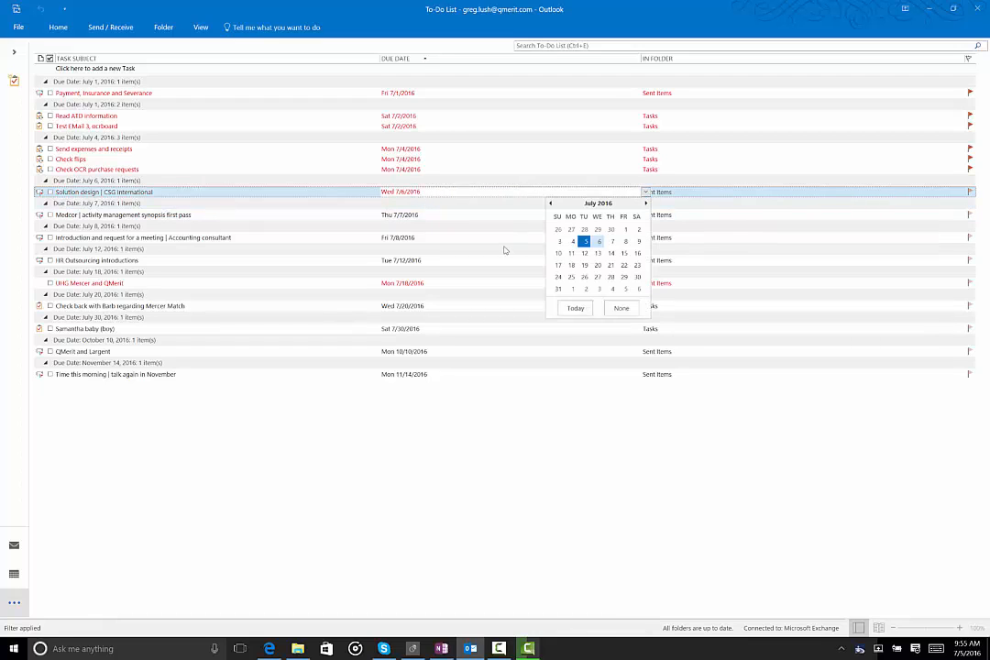
{"action": "left_click", "coordinate": [597, 265]}
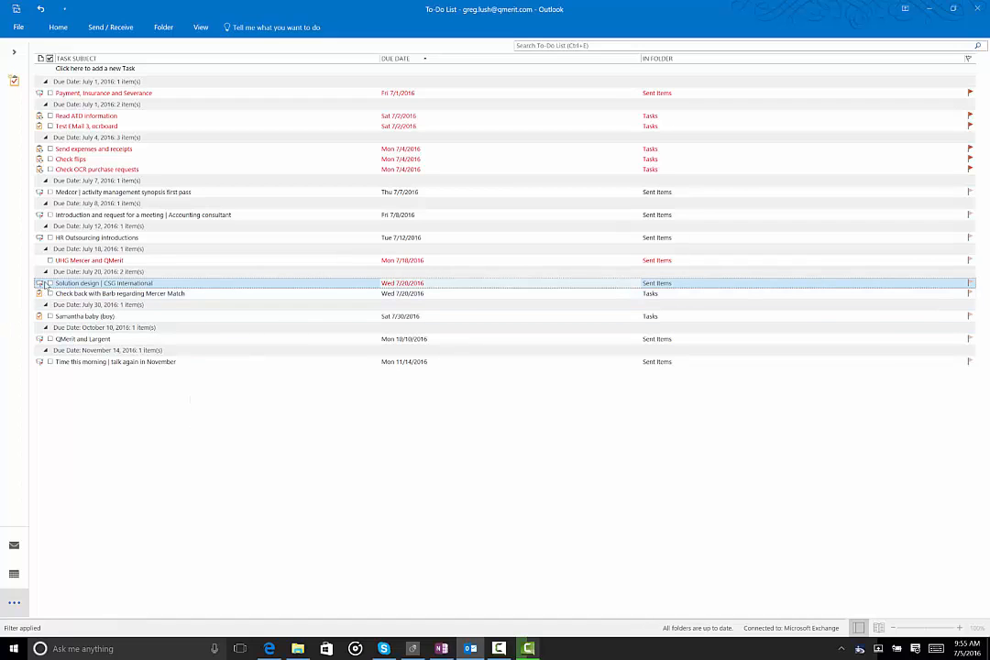
{"action": "left_click", "coordinate": [85, 239]}
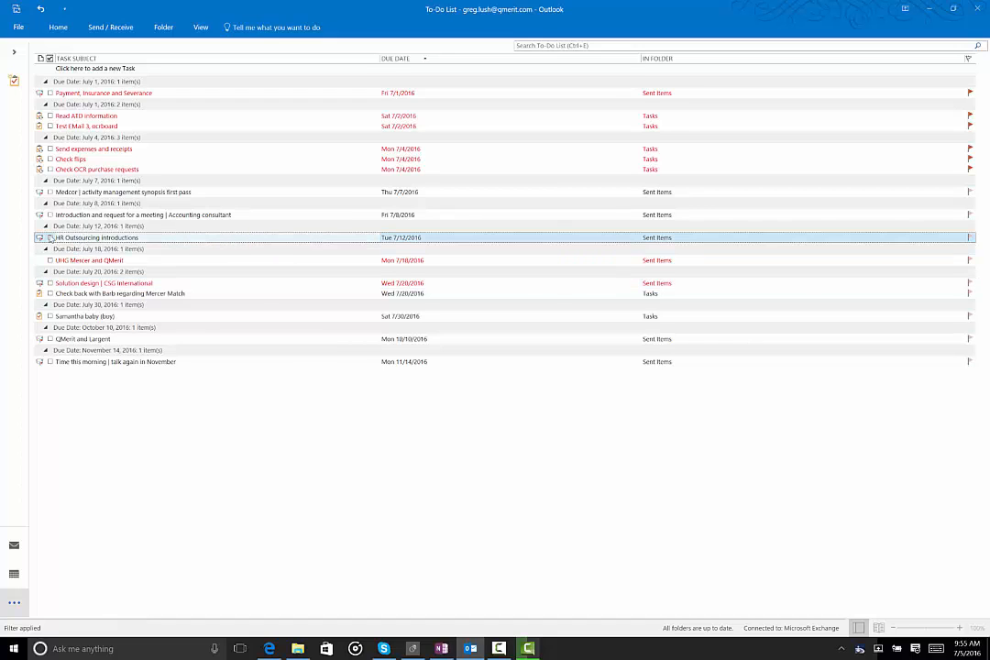
Step: Return to Mail, flag the Chief Information Officer message and mark its flag complete
{"action": "left_click", "coordinate": [15, 546]}
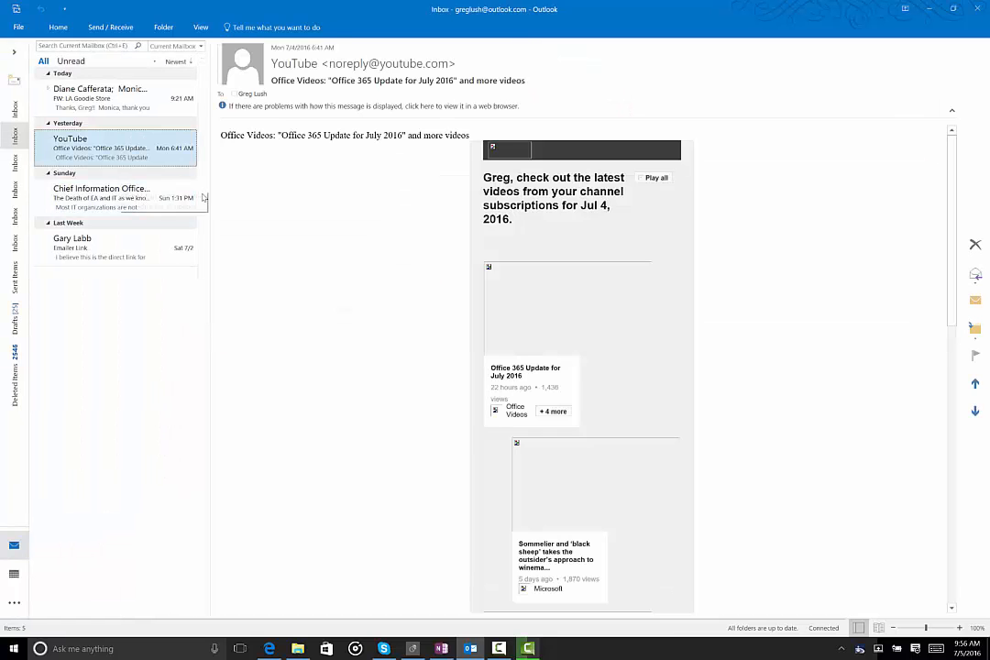
{"action": "right_click", "coordinate": [192, 188]}
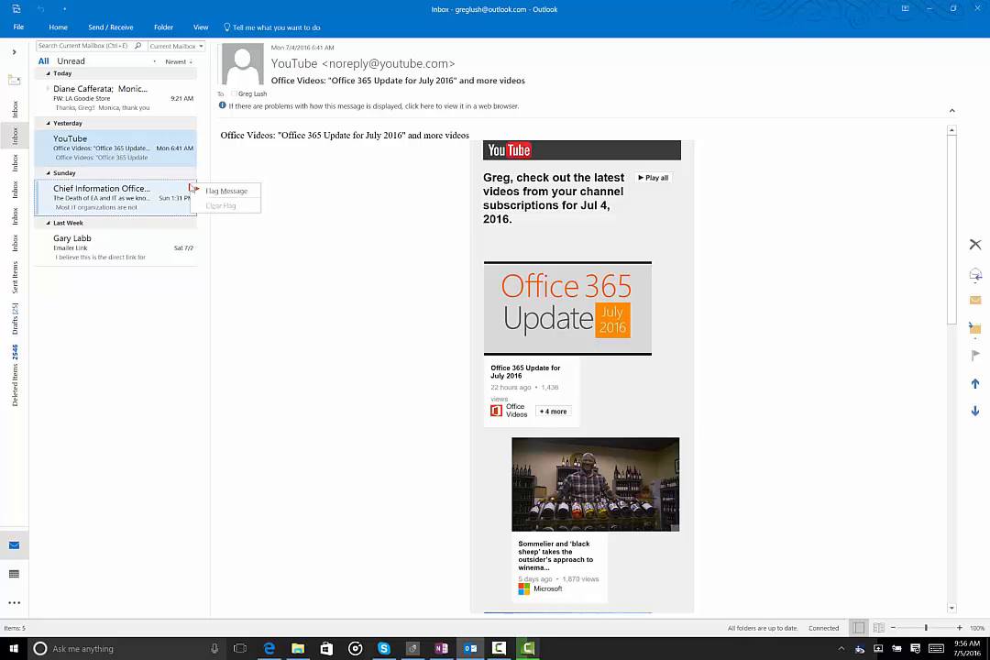
{"action": "left_click", "coordinate": [217, 194]}
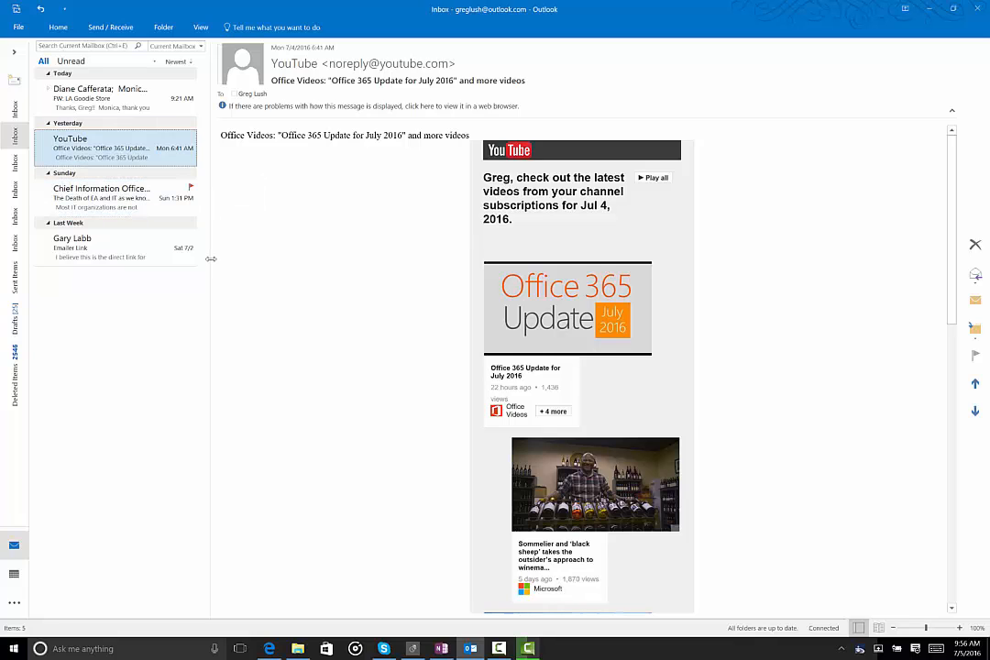
{"action": "left_click", "coordinate": [190, 188]}
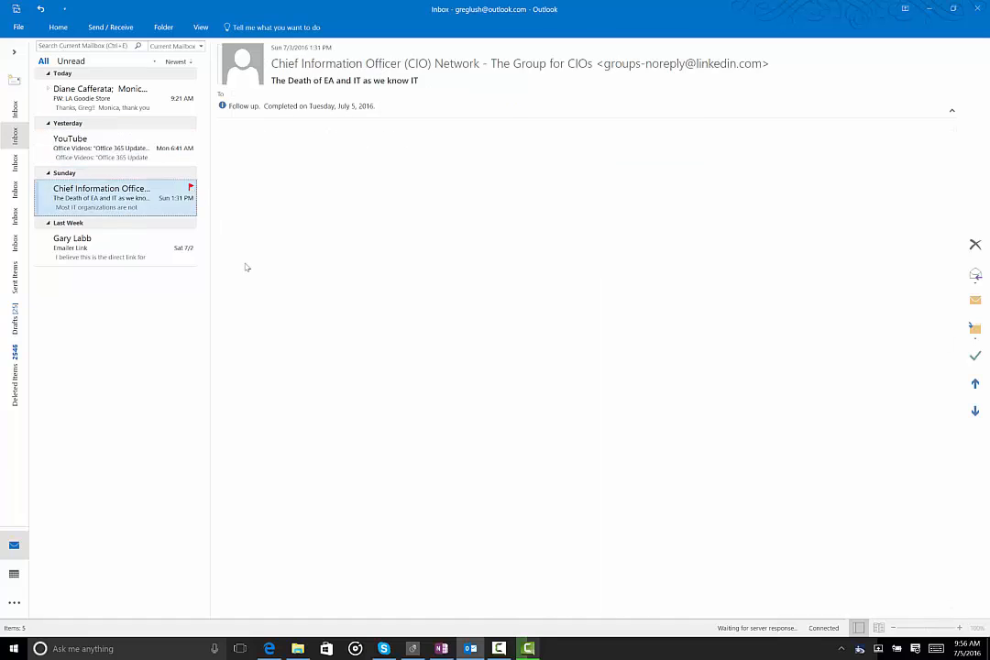